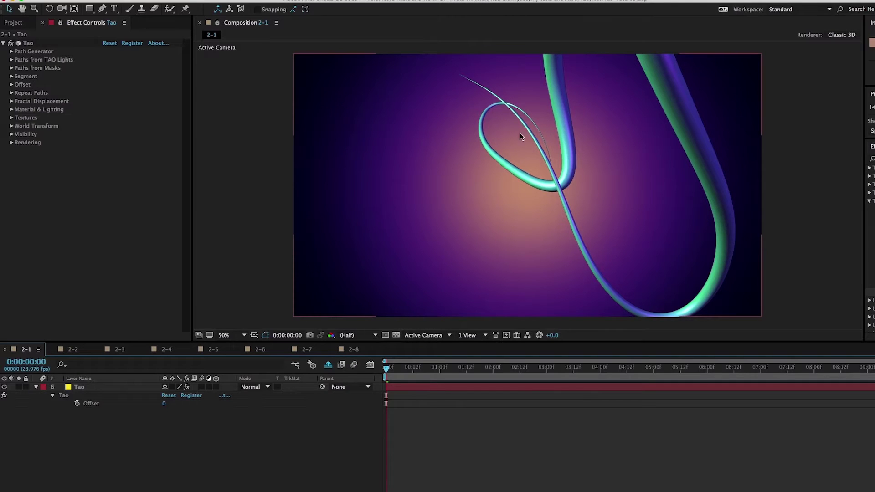
- Trim the start and end of the tube's path so its loop disappears
left_click(10, 52)
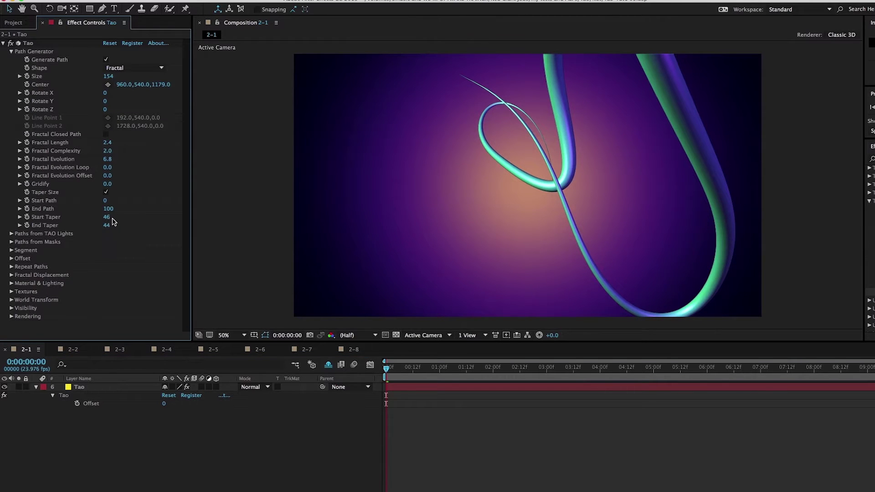
left_click_drag(108, 209, 134, 209)
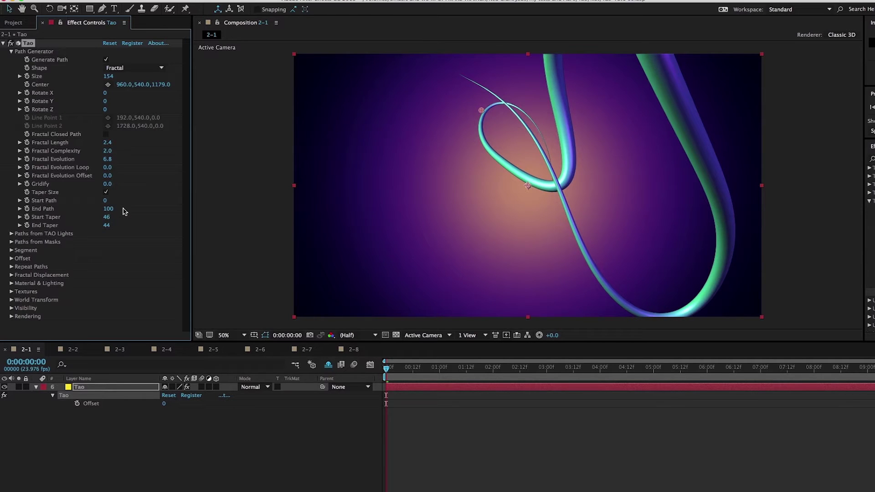
mouse_move(105, 201)
left_mouse_down()
mouse_move(132, 196)
mouse_move(113, 199)
left_mouse_up()
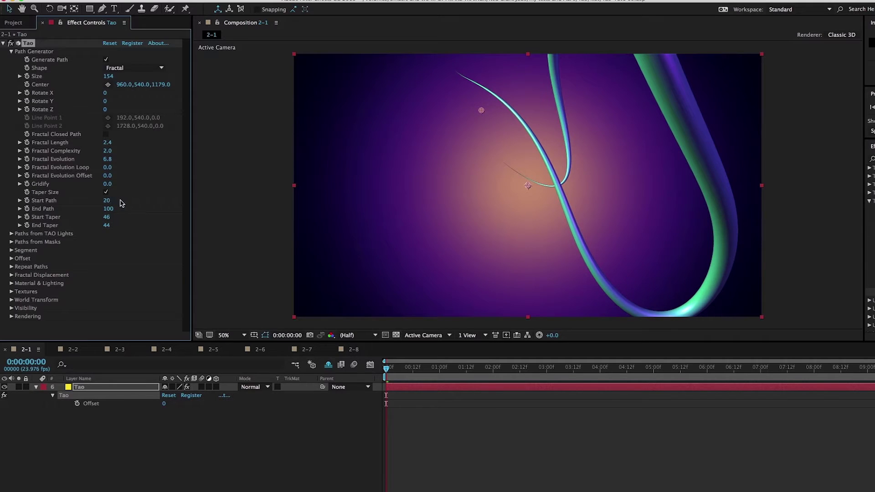
left_click(11, 51)
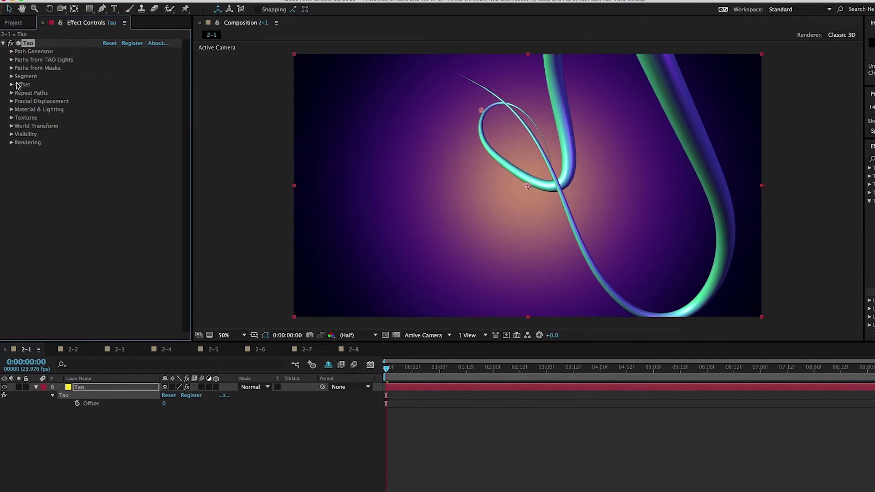
- Raise the Tao Offset to 340 with Loop Offset on, shifting the tube along its path
left_click(11, 85)
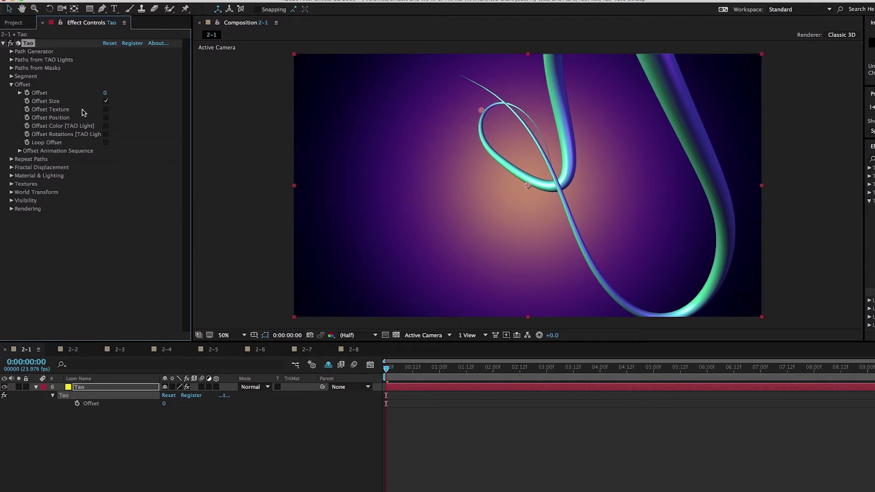
left_click_drag(105, 95, 90, 105)
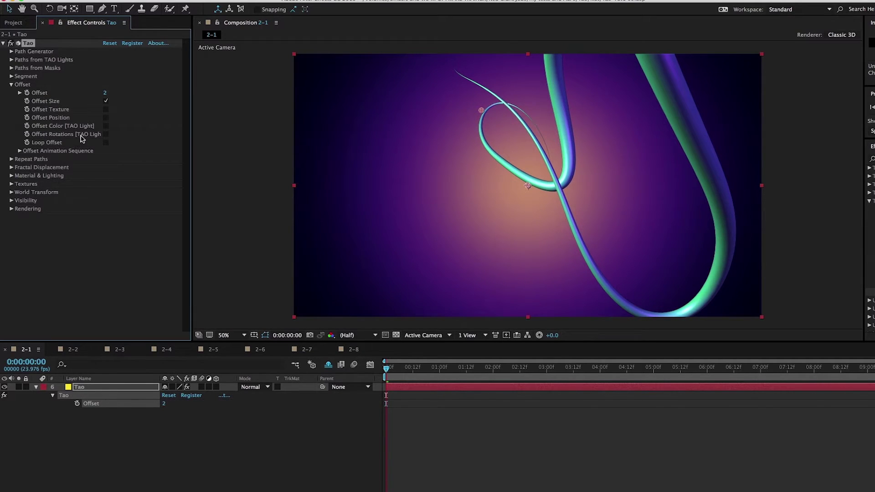
left_click(20, 151)
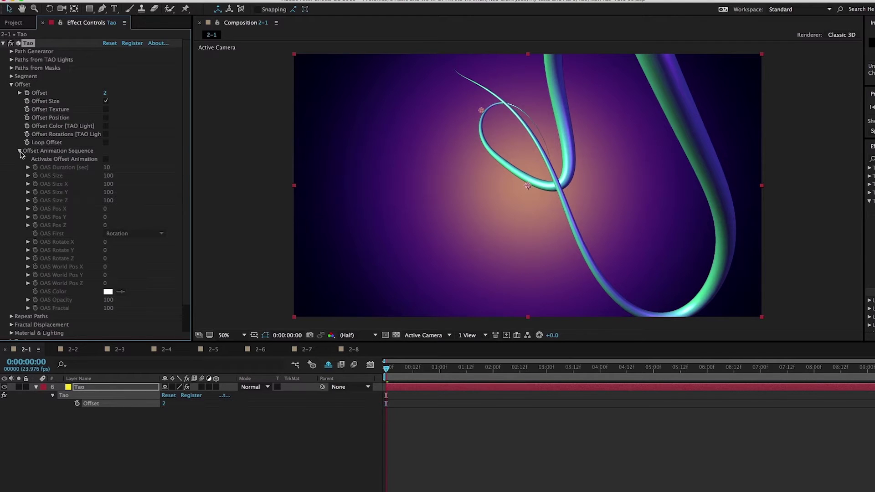
left_click(21, 152)
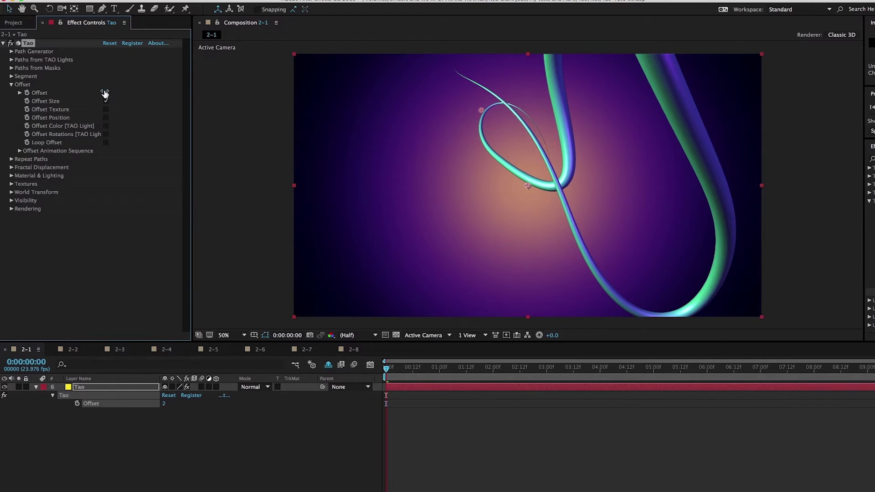
mouse_move(108, 92)
left_mouse_down()
mouse_move(163, 93)
mouse_move(103, 92)
mouse_move(116, 93)
left_mouse_up()
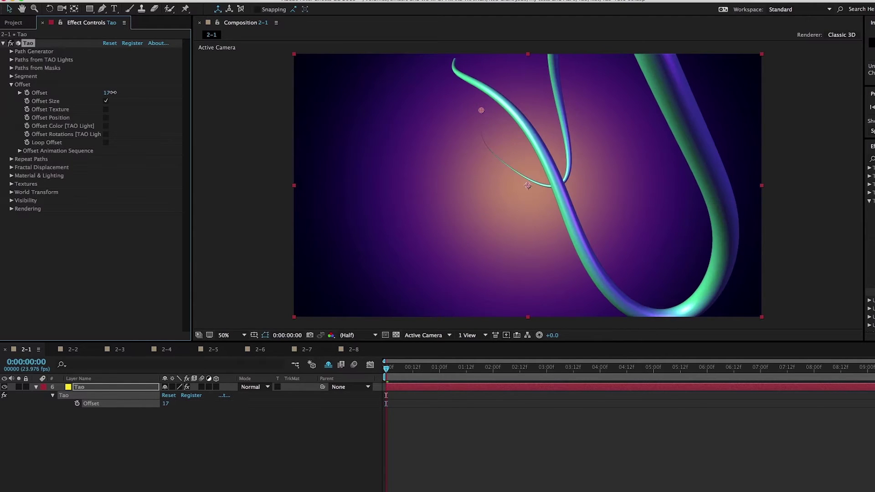
left_click(106, 142)
left_click_drag(108, 92, 273, 101)
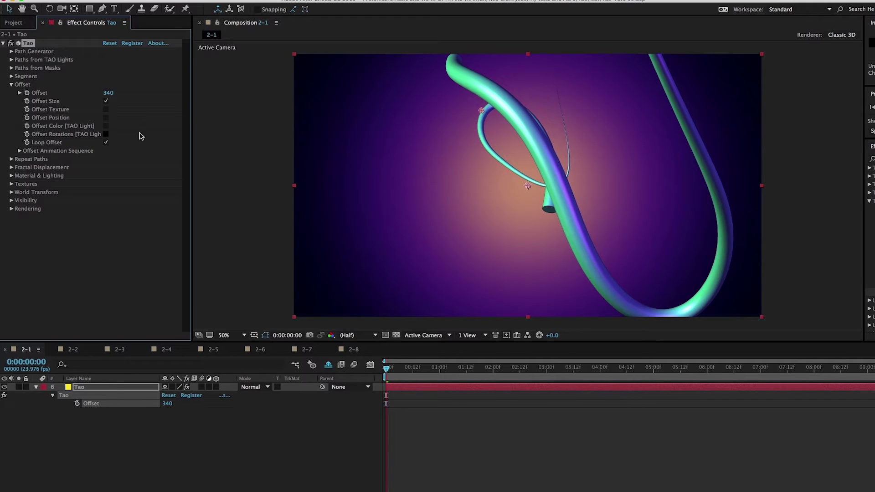
- Switch Offset from size to position only, turn off looping, and raise it to 744
left_click(106, 143)
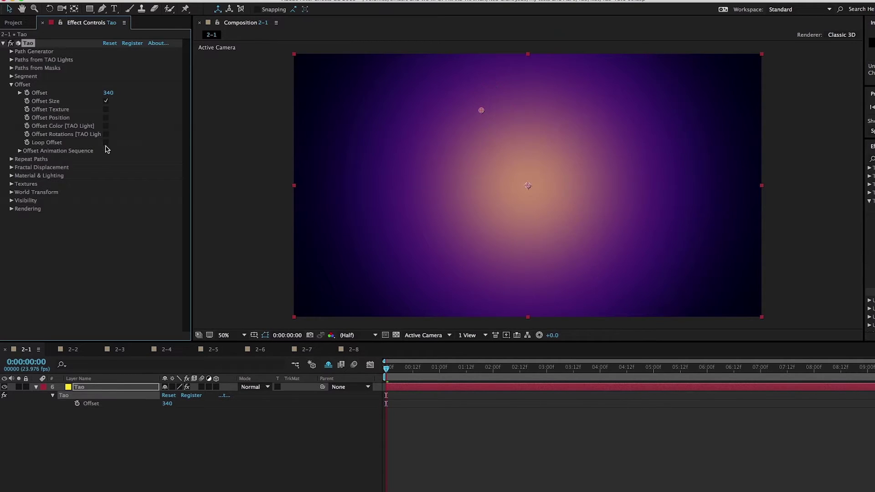
left_click(106, 101)
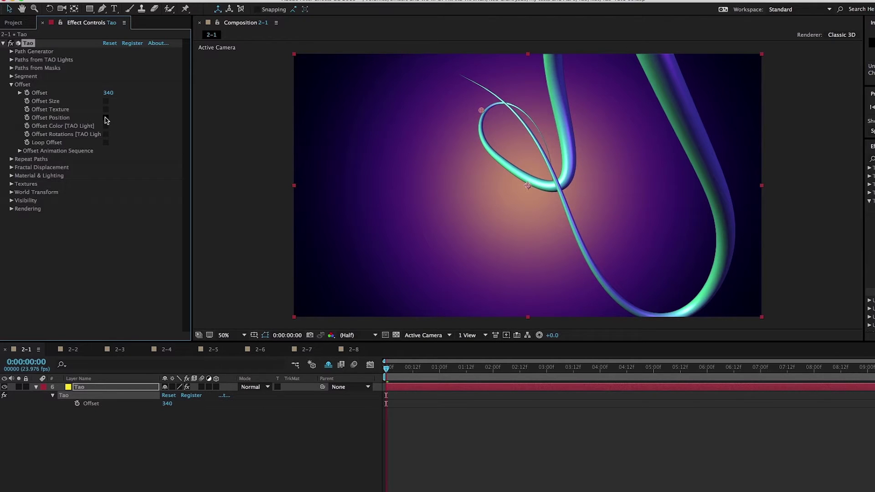
left_click(106, 118)
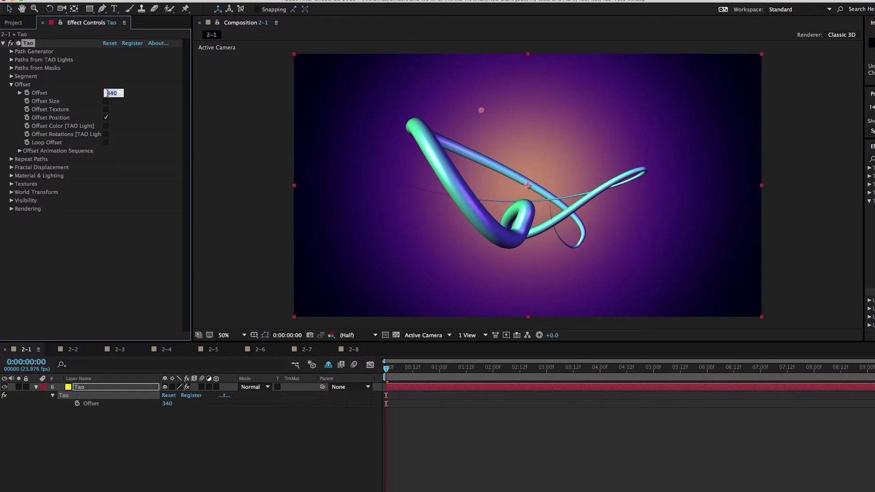
key("Return")
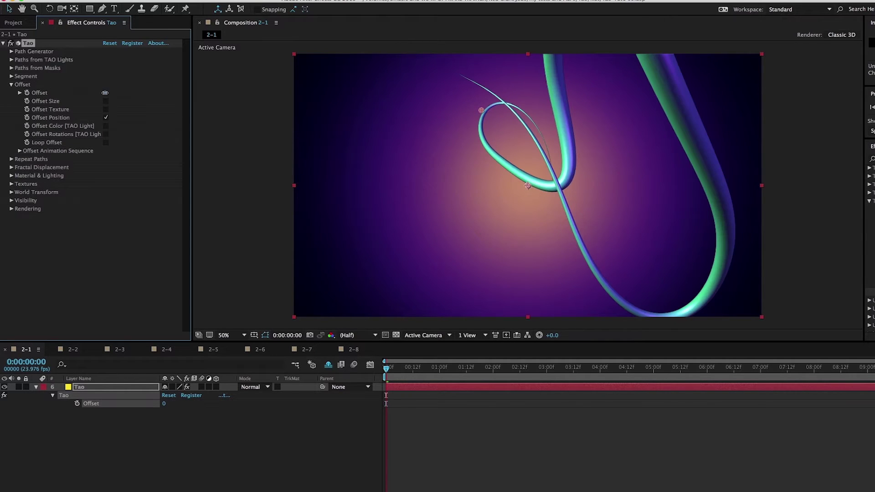
left_click_drag(105, 92, 513, 140)
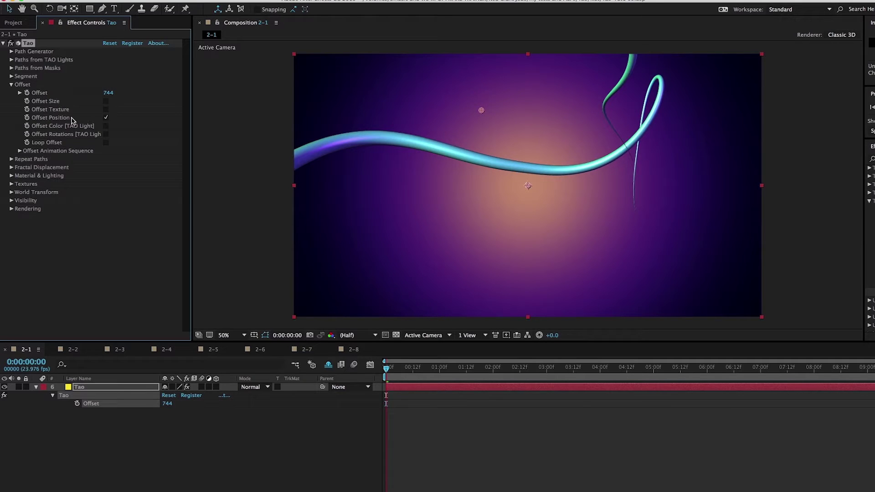
left_click(11, 85)
- Set Repeat Paths R1 Repetitions to 4, filling the frame with parallel tubes
left_click(11, 93)
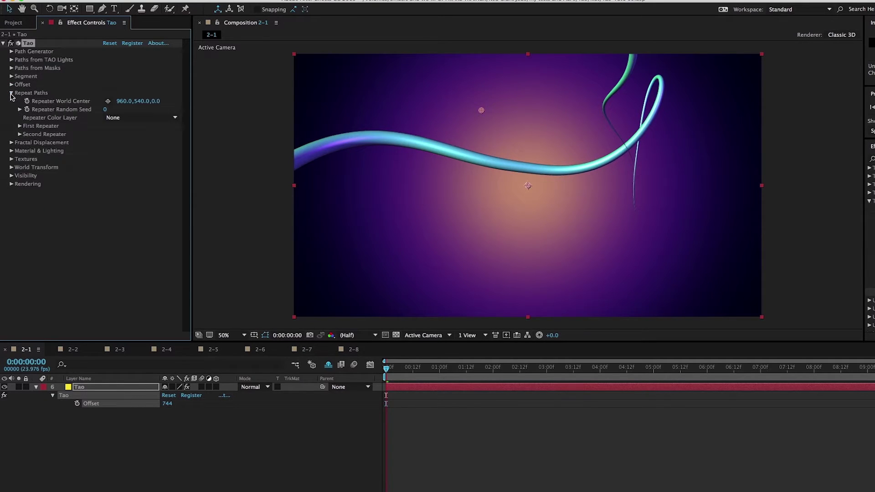
left_click(20, 127)
left_click_drag(106, 134, 122, 134)
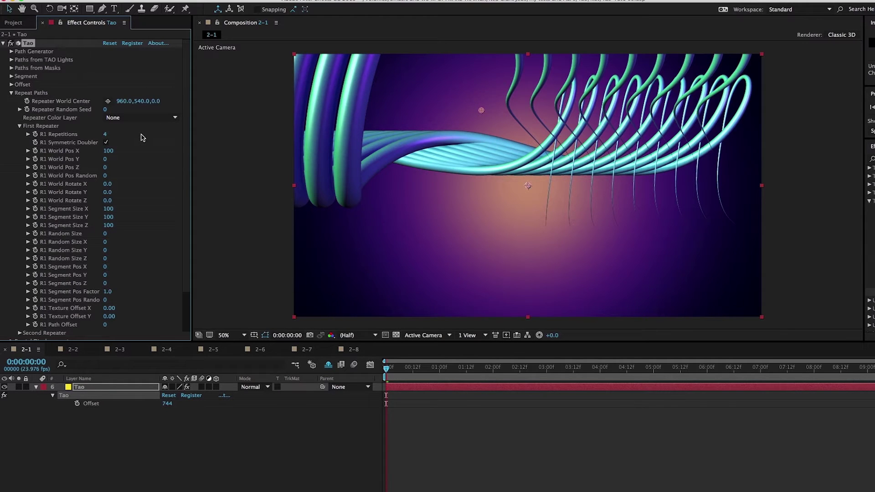
left_click(73, 349)
- On the 2-2 Tao layer, set R1 Repetitions 5, World Pos X 143 and Segment Size X 128
left_click(107, 387)
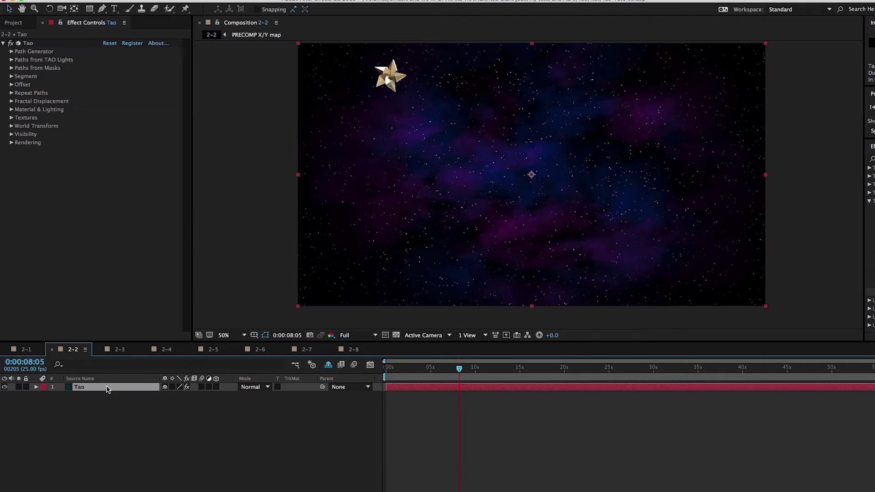
left_click(11, 93)
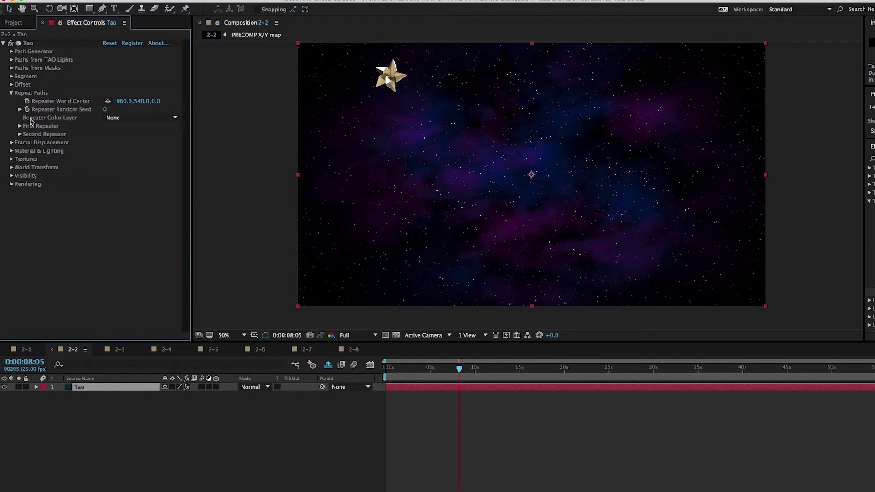
left_click(19, 126)
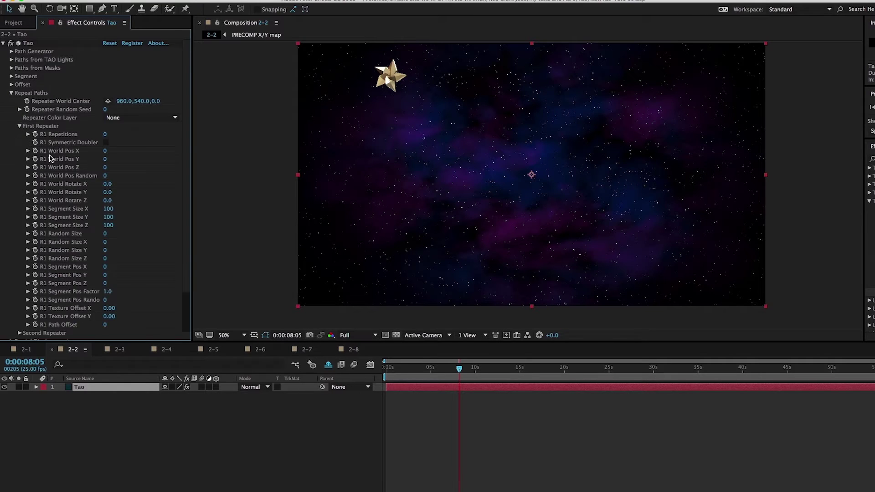
scroll(51, 160, "down", 1)
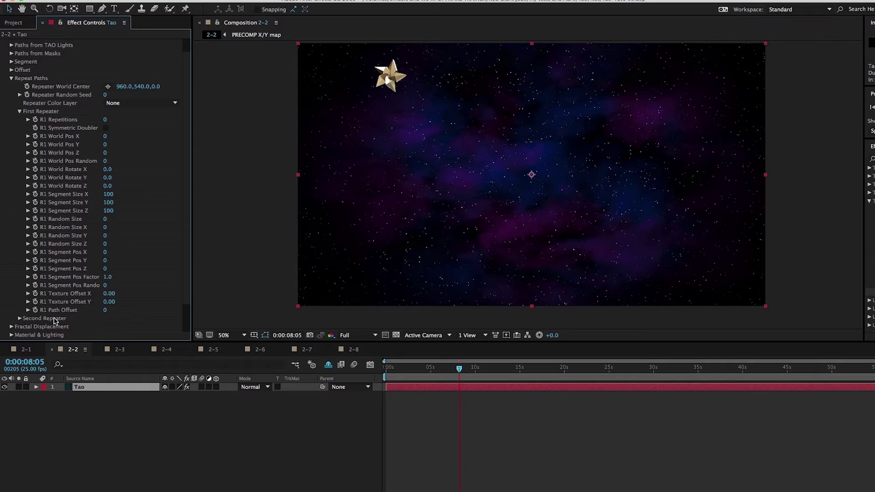
left_click(104, 120)
type("5")
key("Return")
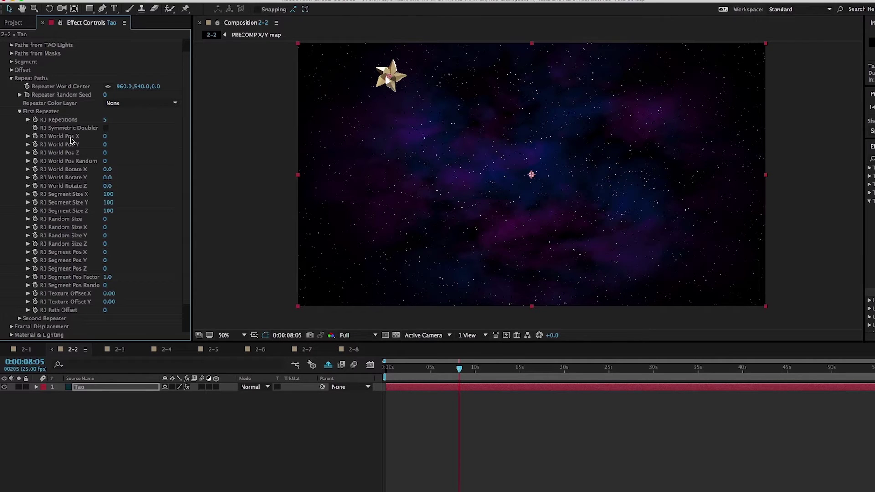
left_click_drag(108, 135, 171, 132)
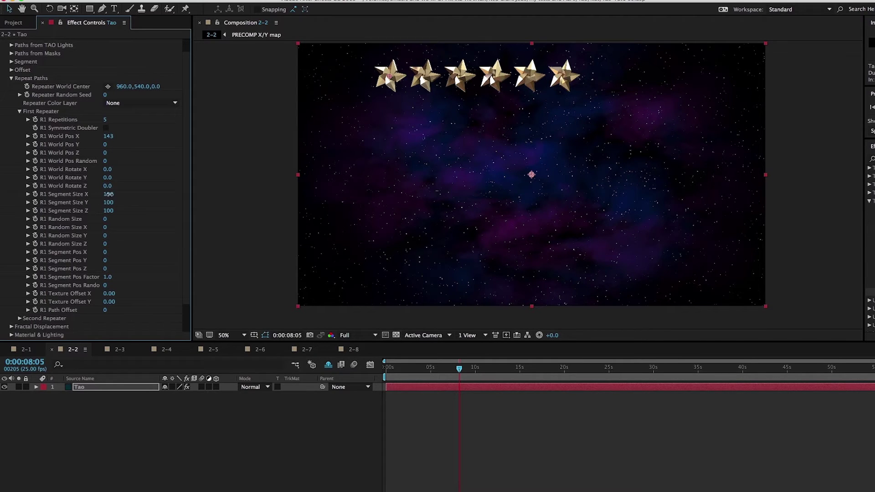
left_click_drag(108, 194, 122, 196)
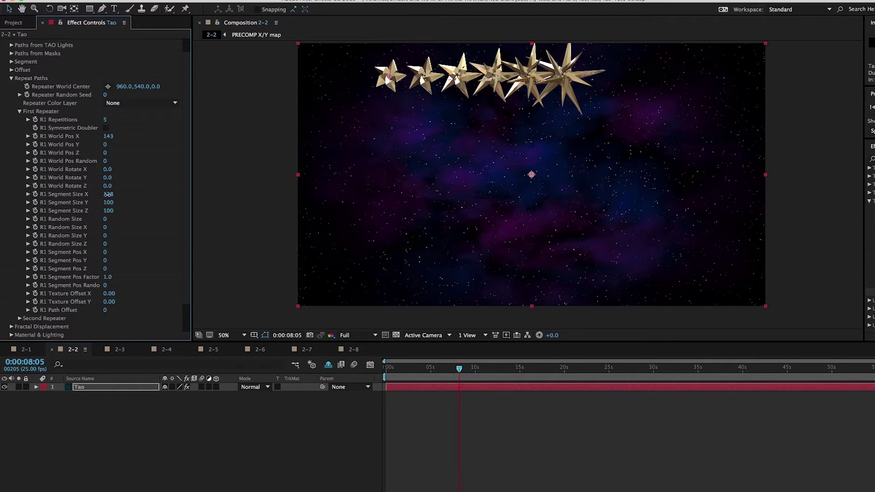
- Adjust the star row to R1 Repetitions 7, World Pos X 166, Segment Size X 100, Segment Pos X 0
left_click_drag(106, 194, 115, 194)
key("super+z")
key("super+z")
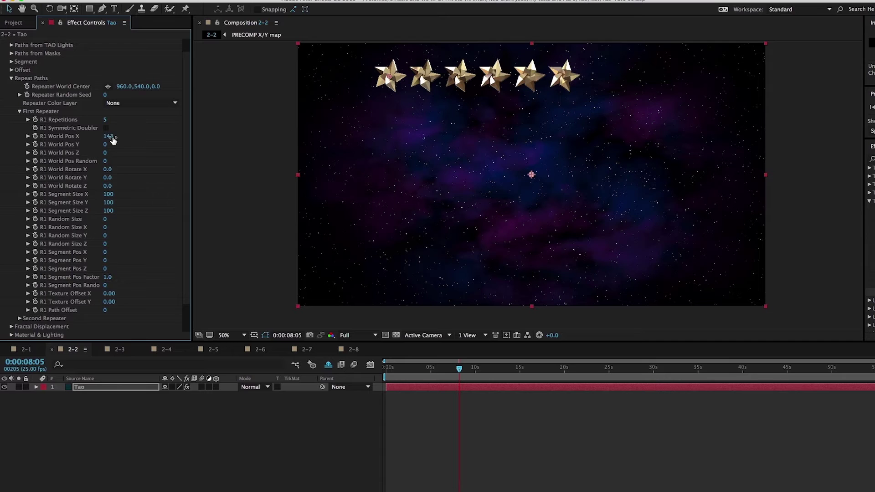
mouse_move(106, 135)
left_mouse_down()
mouse_move(92, 136)
mouse_move(122, 137)
left_mouse_up()
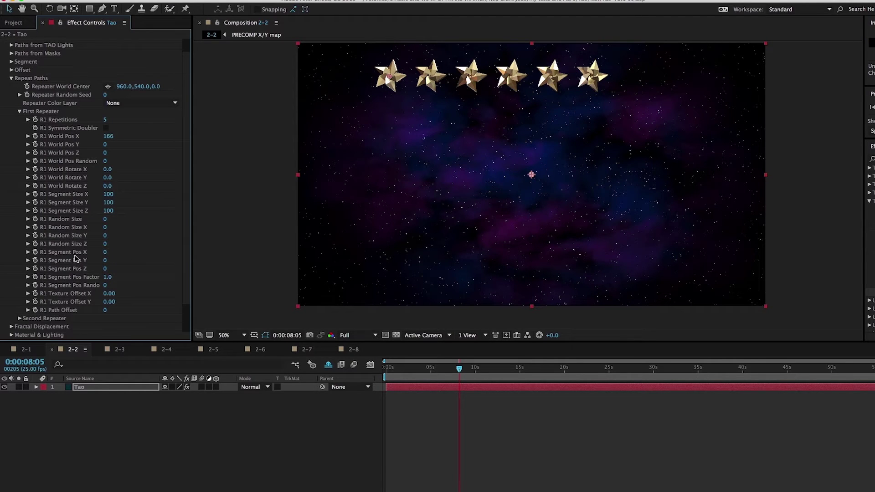
mouse_move(105, 251)
left_mouse_down()
mouse_move(195, 254)
mouse_move(118, 262)
left_mouse_up()
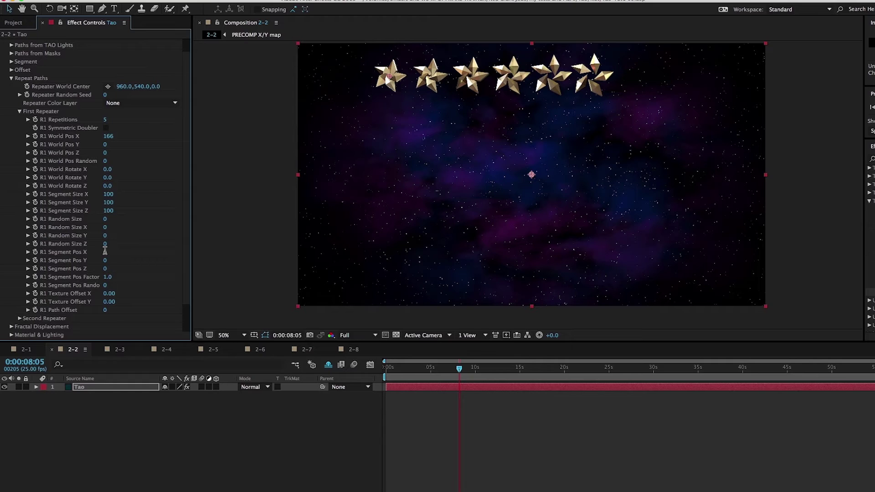
left_click(104, 252)
type("0")
key("Return")
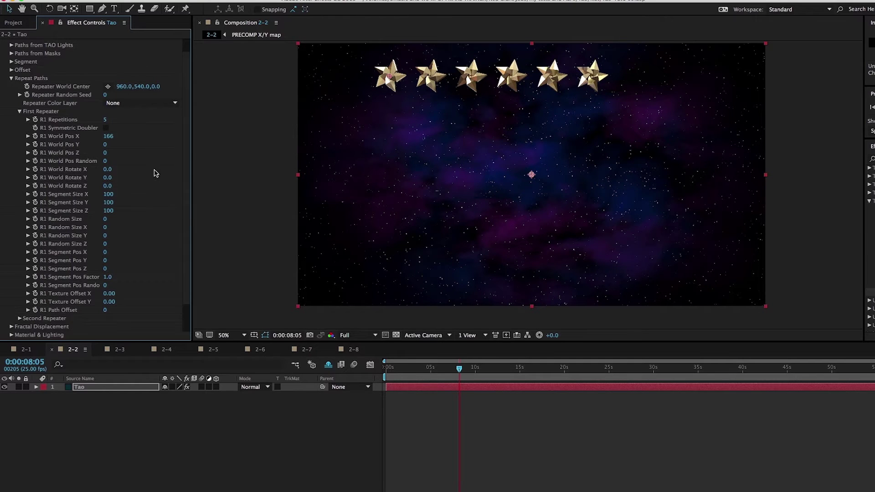
left_click_drag(107, 119, 113, 119)
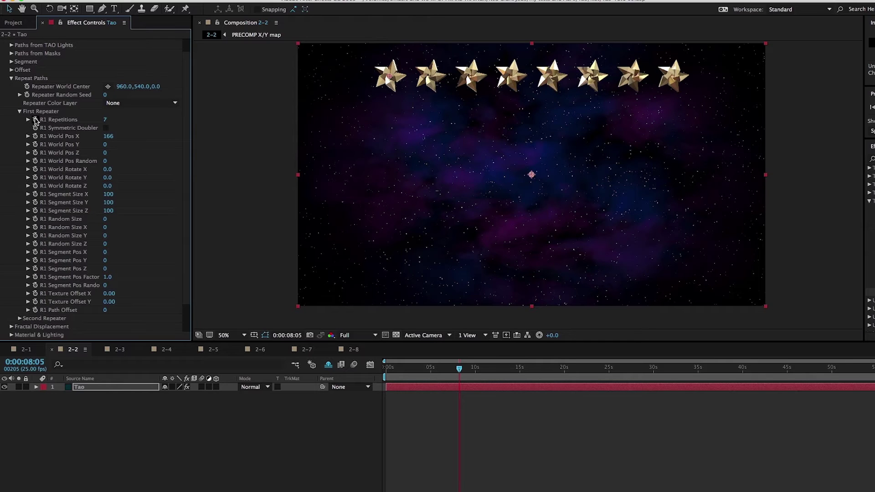
- Set Second Repeater Repetitions to 5 and spread rows downward in World Pos Y into a star grid
left_click(19, 111)
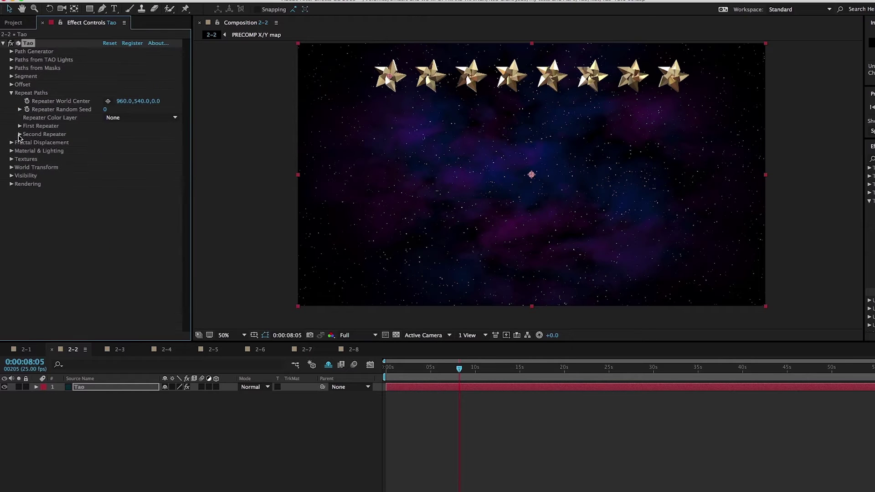
left_click(20, 134)
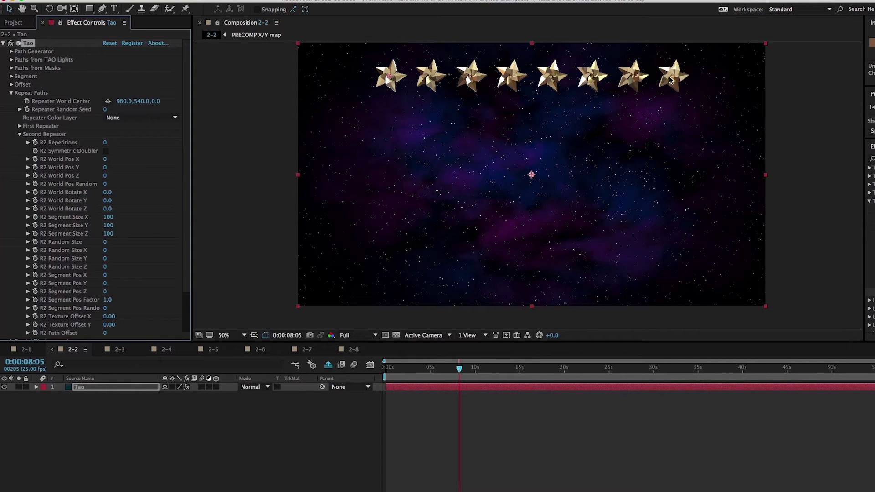
left_click(104, 142)
key("Return")
left_click_drag(107, 167, 181, 173)
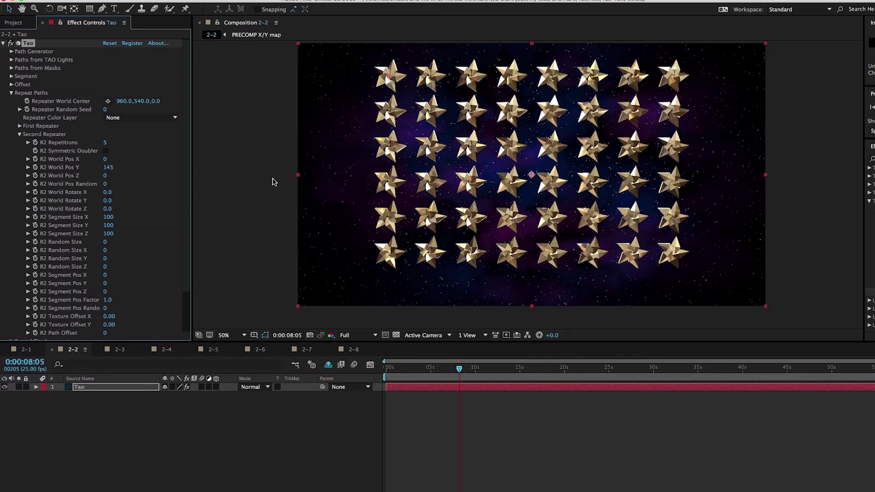
left_click(117, 349)
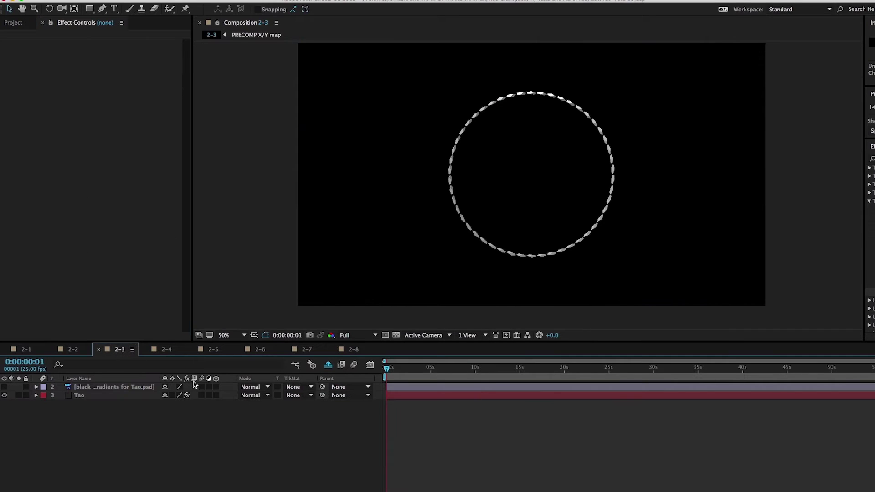
- In composition 2-3, set the Tao layer's R1 Repetitions to 1
left_click(135, 397)
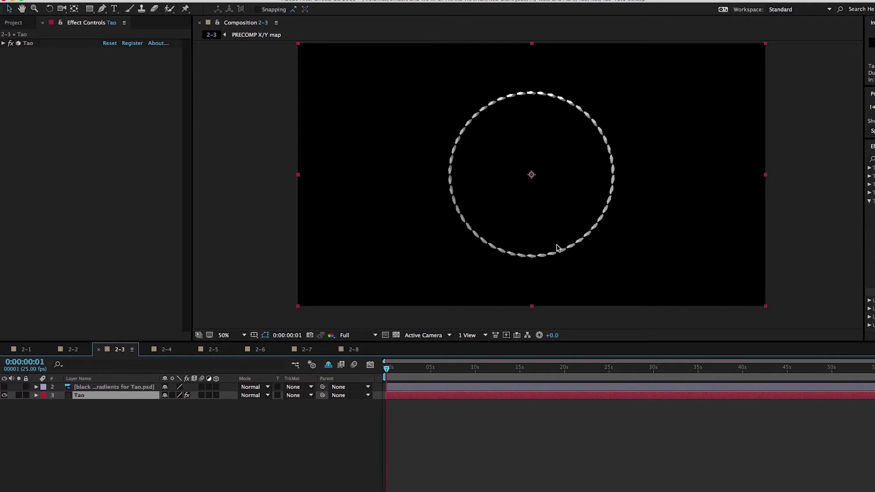
left_click(4, 44)
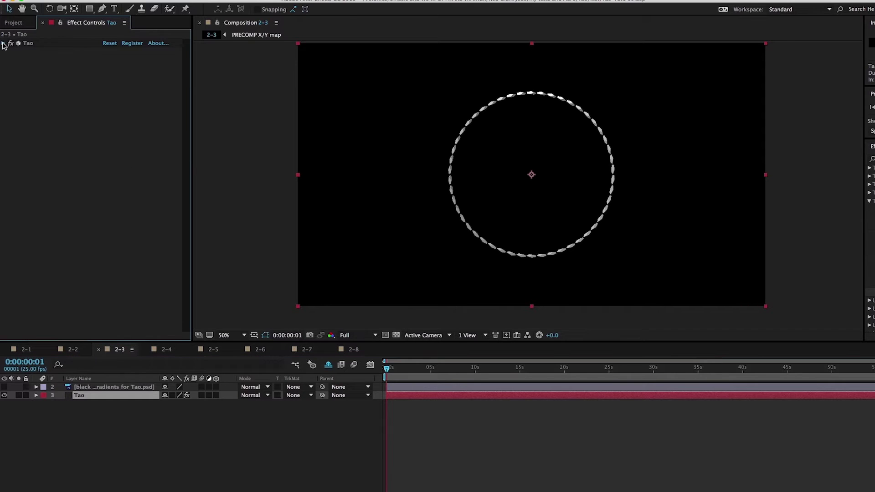
left_click(11, 52)
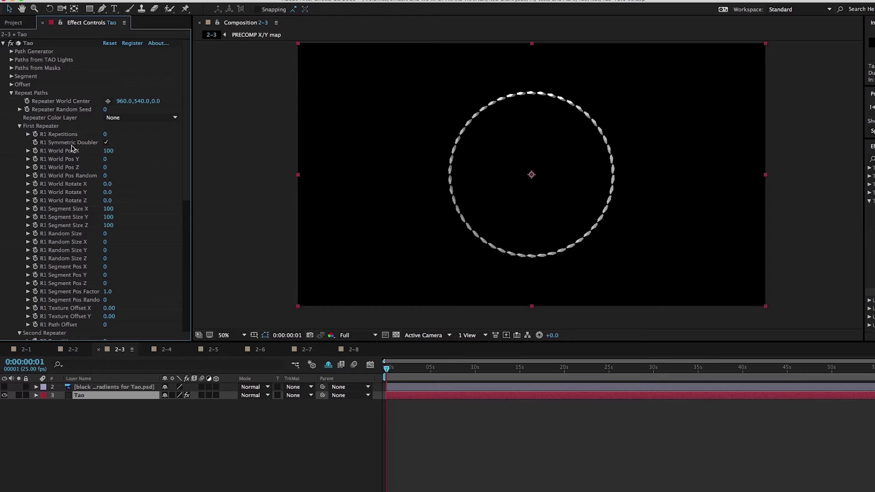
scroll(72, 153, "down", 2)
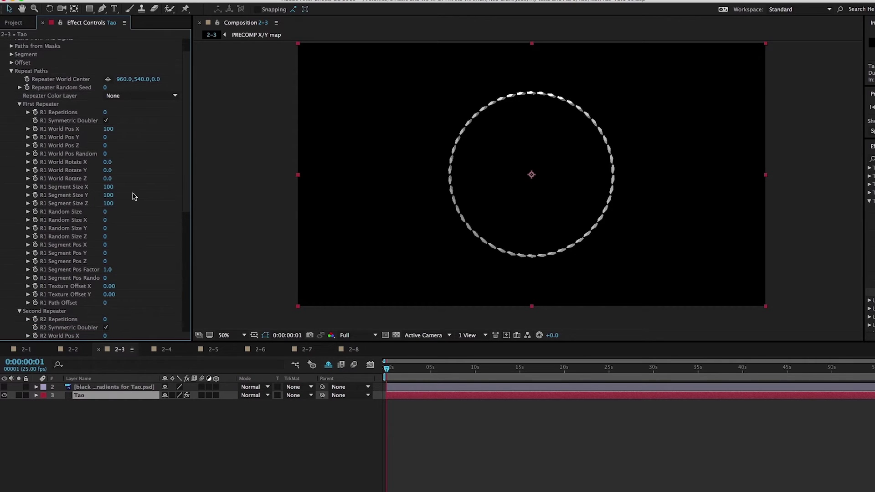
scroll(123, 194, "down", 1)
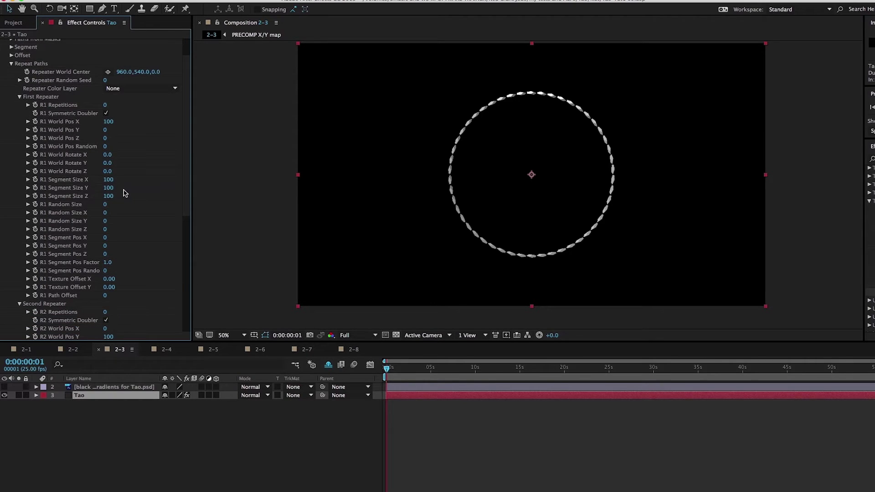
scroll(87, 111, "up", 3)
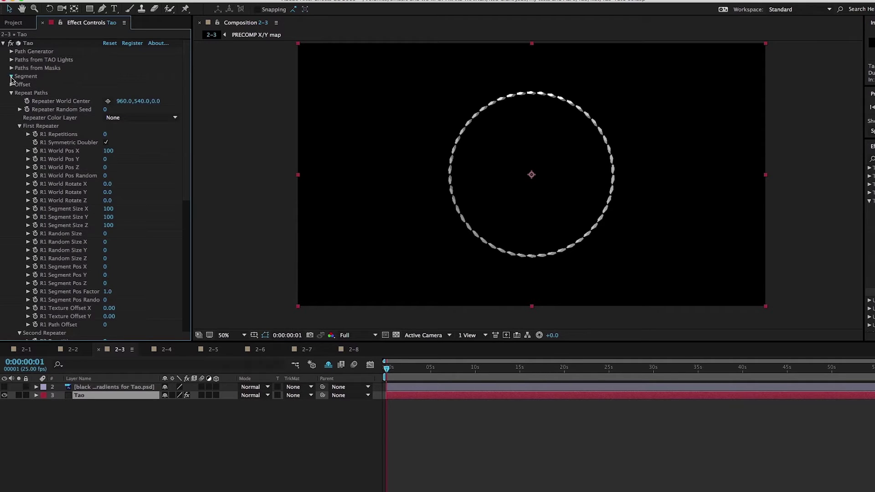
left_click(12, 77)
scroll(145, 187, "down", 2)
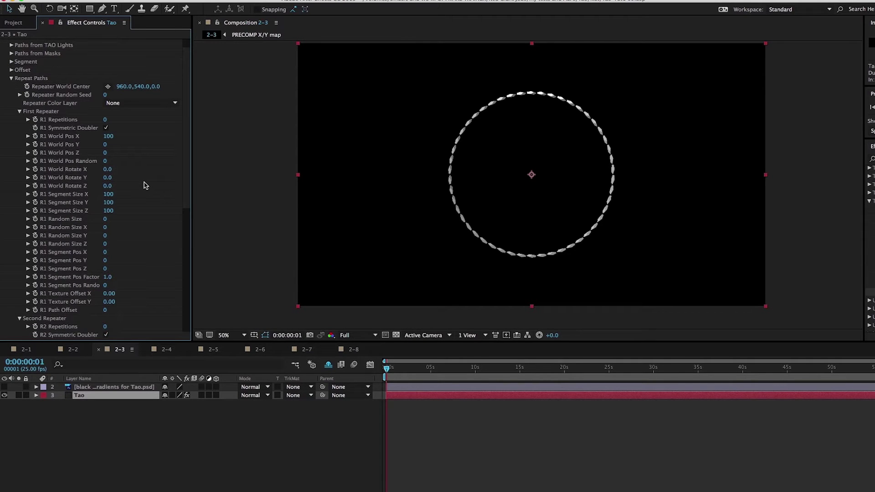
left_click(105, 119)
type("1")
key("Return")
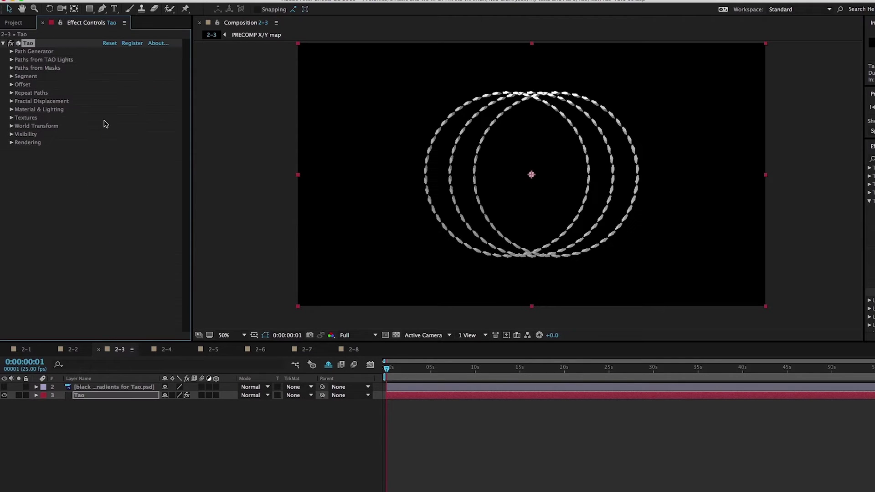
- Turn off R1 Symmetric Doubler so only two overlapping circles remain
left_click(11, 92)
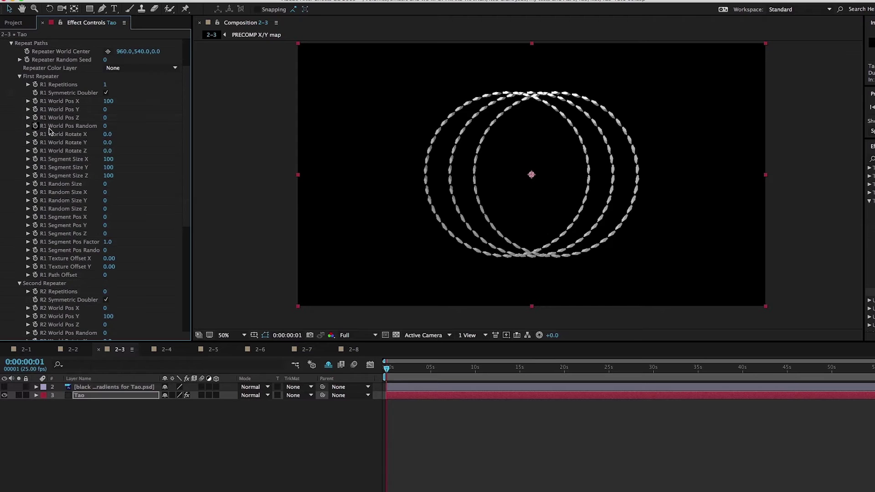
left_click(107, 94)
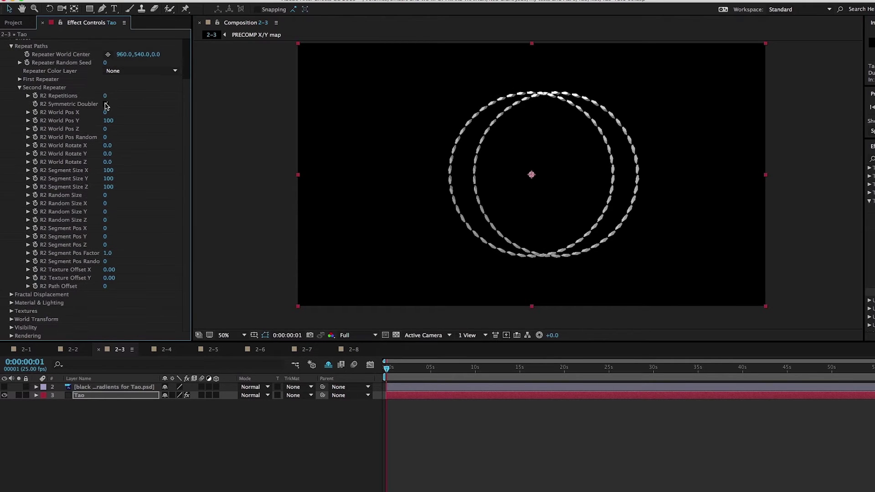
left_click(105, 105)
left_click(19, 80)
left_click(106, 96)
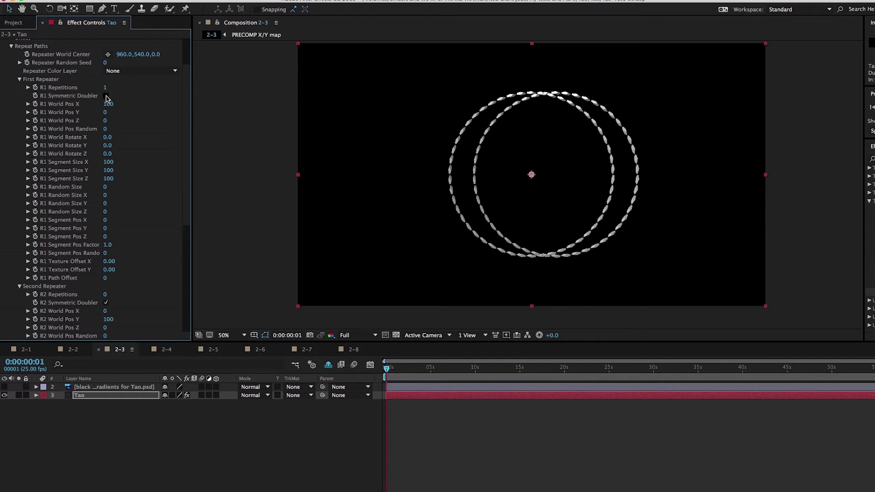
left_click(106, 96)
left_click(109, 104)
- Set R1 World Pos X to 0 and roughly enlarge the ring's segments
type("0")
key("Return")
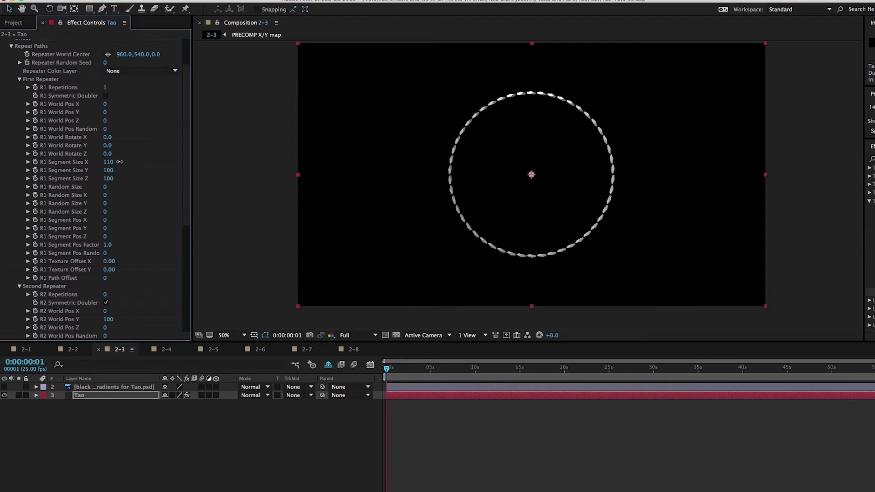
left_click_drag(119, 162, 166, 169)
left_click_drag(109, 178, 417, 161)
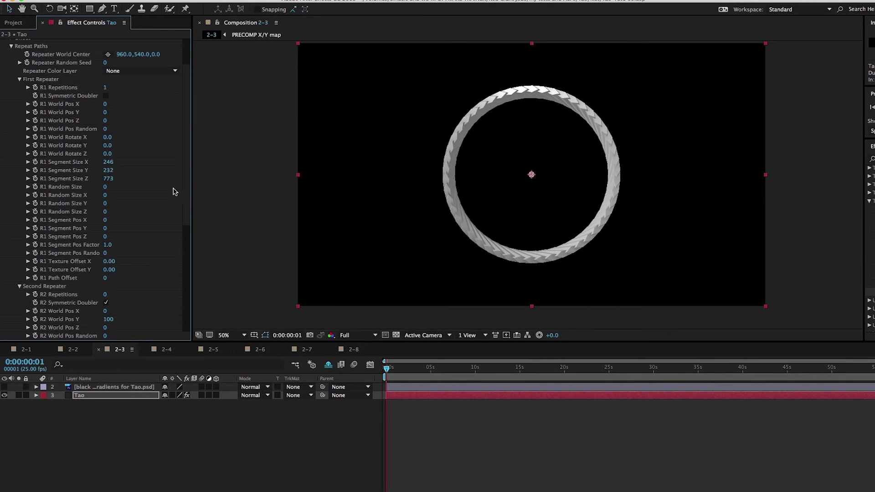
left_click_drag(109, 179, 131, 165)
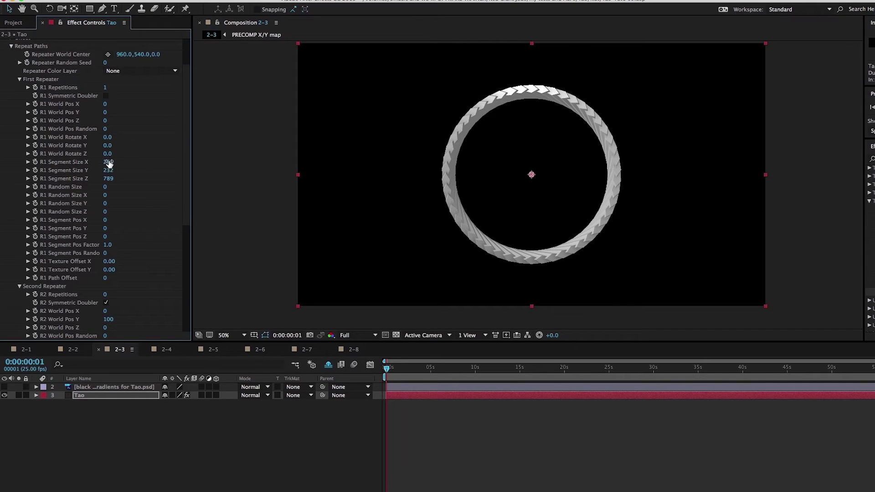
- Set R1 Segment Size to X 600, Y 500 and Z 700
left_click(112, 162)
type("600")
key("Tab")
type("500")
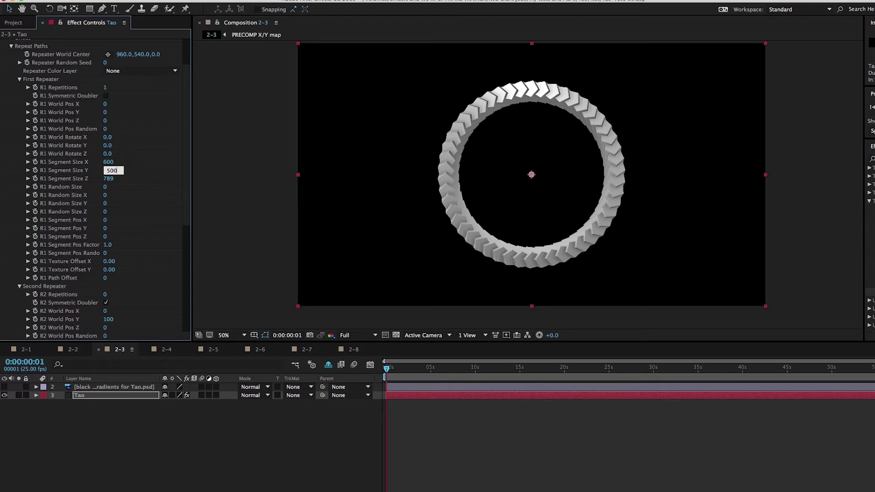
key("Tab")
type("7")
key("Return")
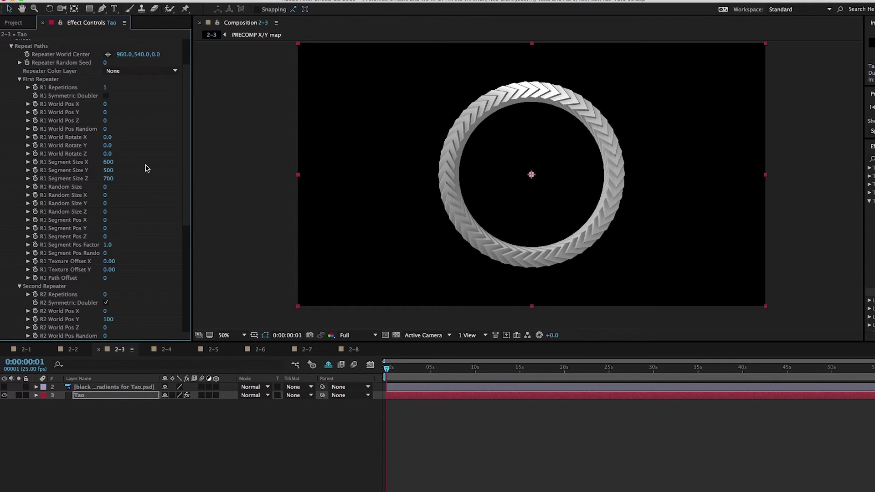
- Turn off R2 Symmetric Doubler and set R2 Repetitions 5 with World Pos Y 0
left_click(19, 79)
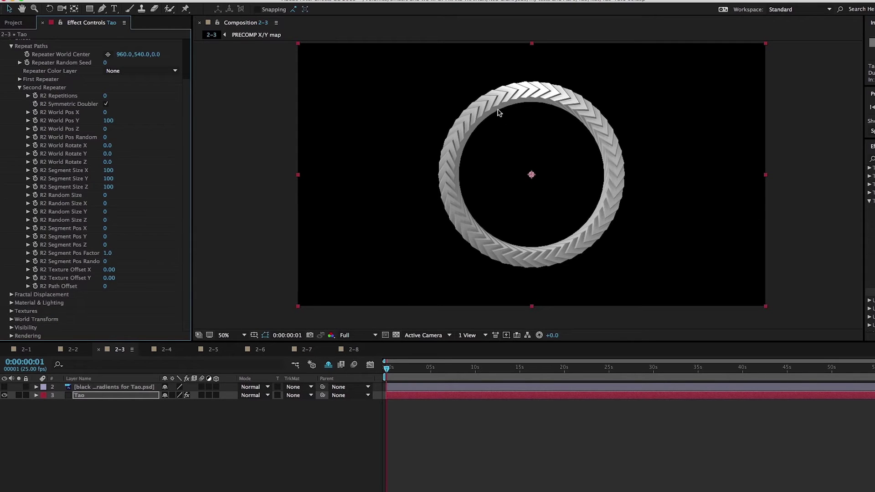
left_click(107, 104)
left_click(105, 96)
type("5")
key("Return")
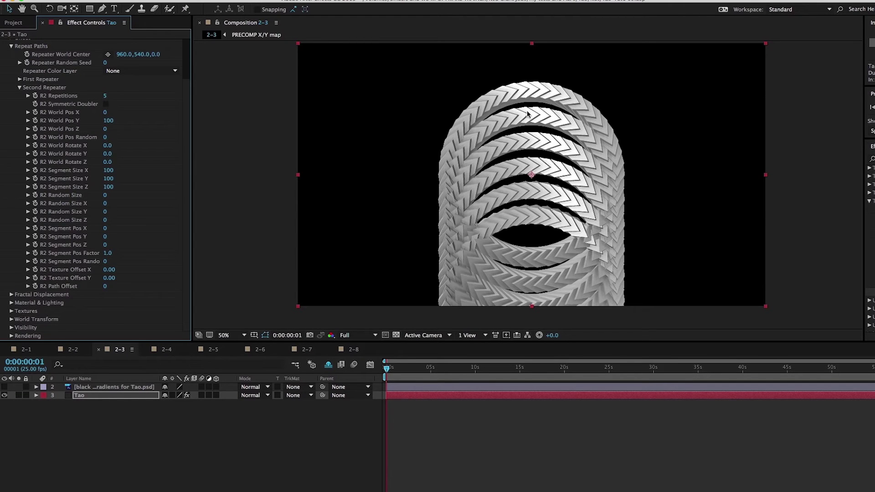
left_click(108, 121)
type("0")
key("Return")
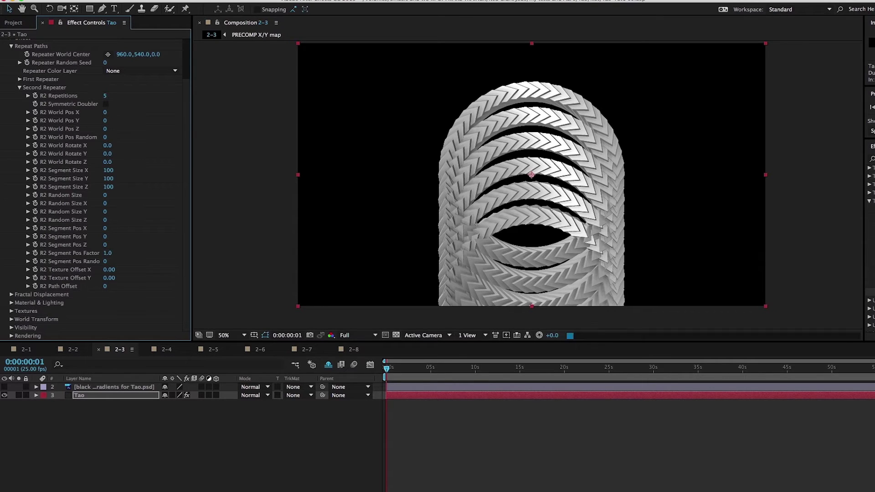
- Set R2 Segment Pos X and Y to 70 and Z to -3, nesting the band into a tunnel
left_click(105, 228)
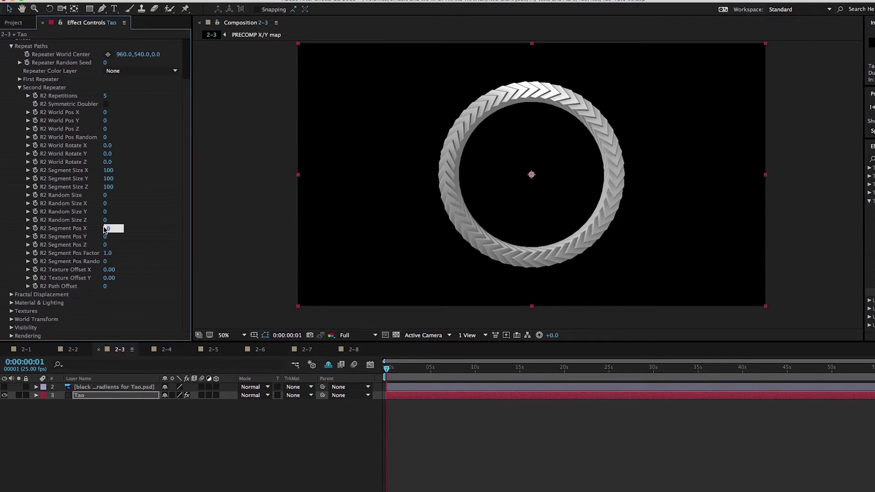
type("70")
key("Return")
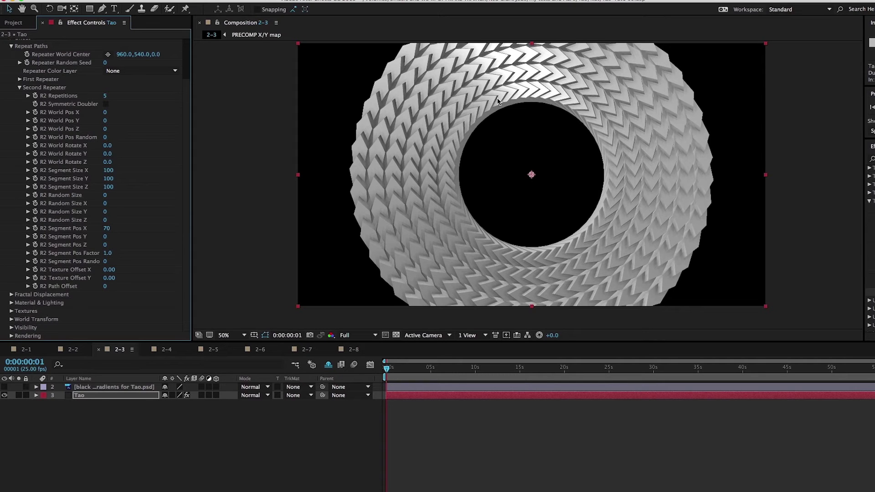
left_click(106, 237)
type("70")
key("Return")
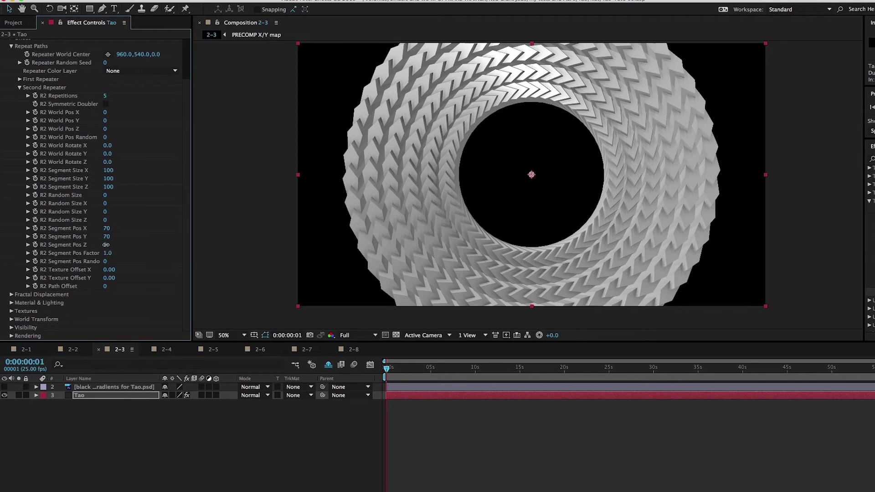
left_click_drag(106, 244, 102, 242)
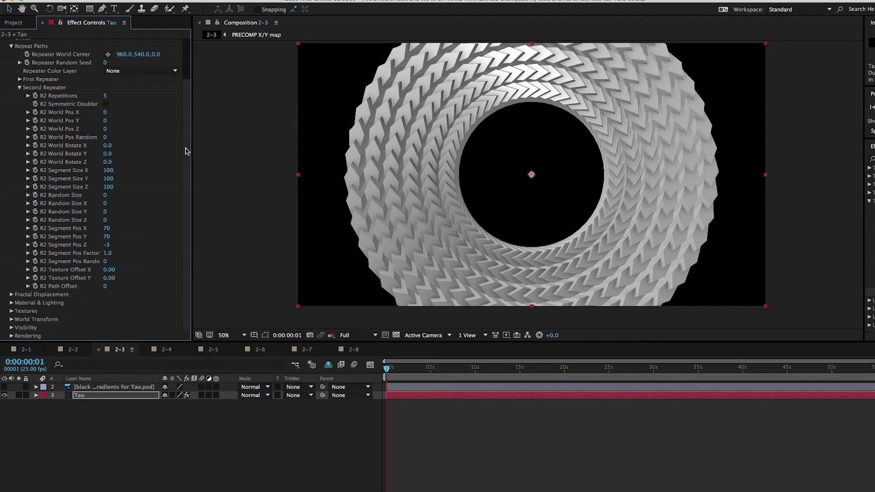
- View the gradients .psd layer alone at 100% zoom, then return to 50% with Tao visible
scroll(185, 150, "up", 3)
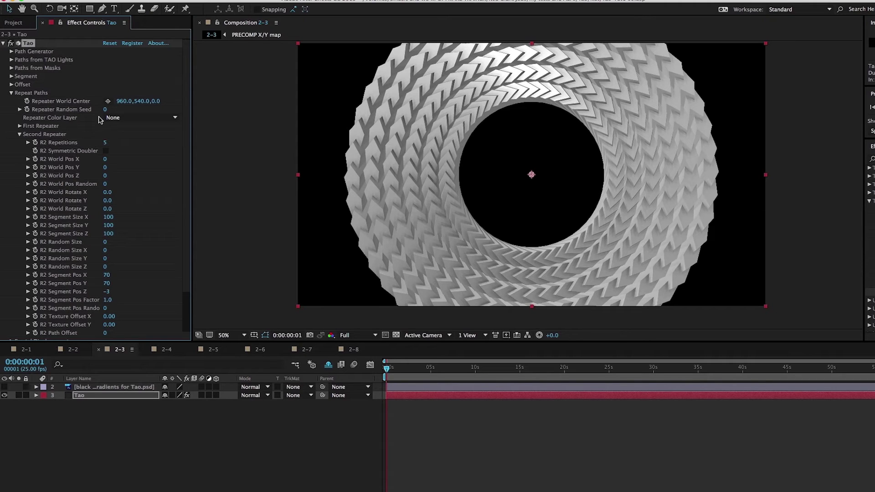
left_click(5, 387)
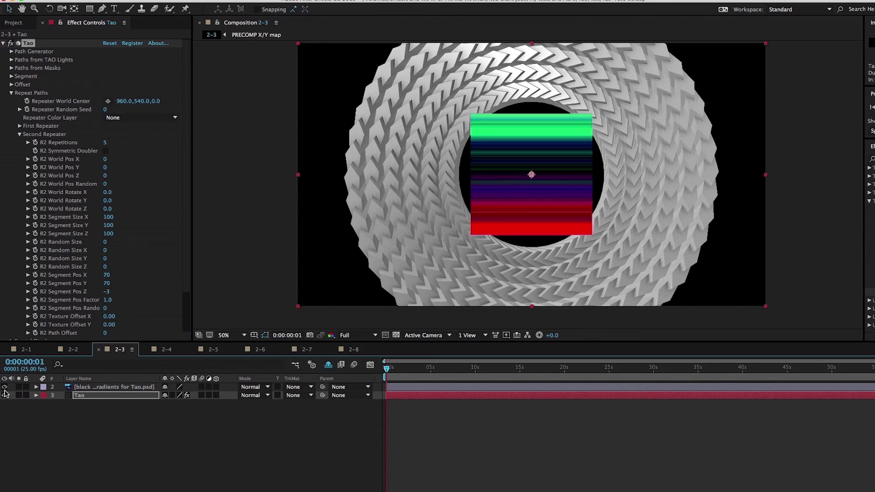
left_click(4, 395)
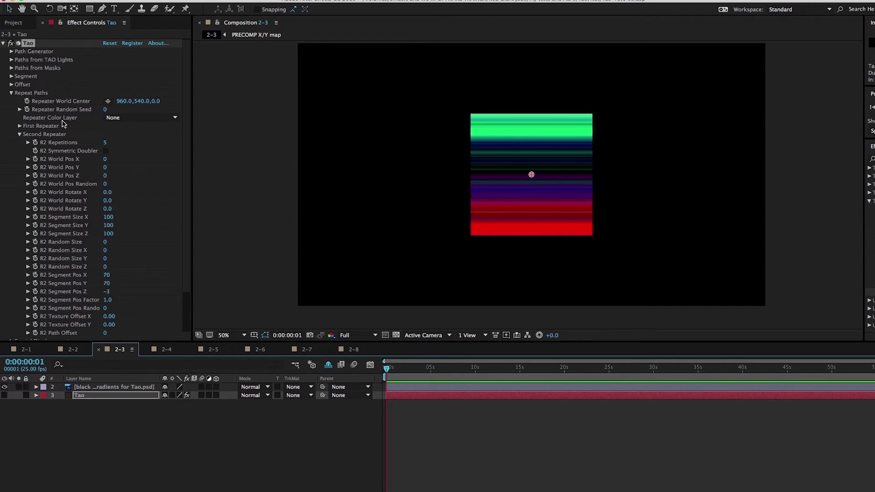
scroll(137, 230, "down", 3)
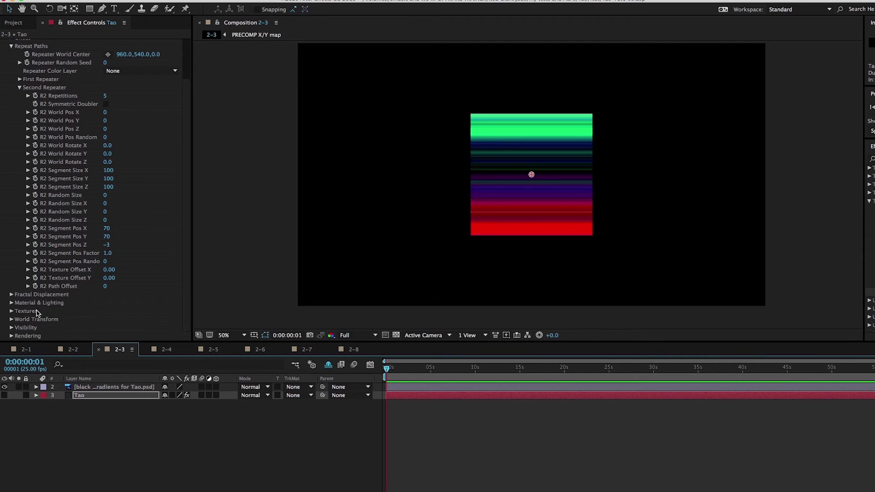
key("period")
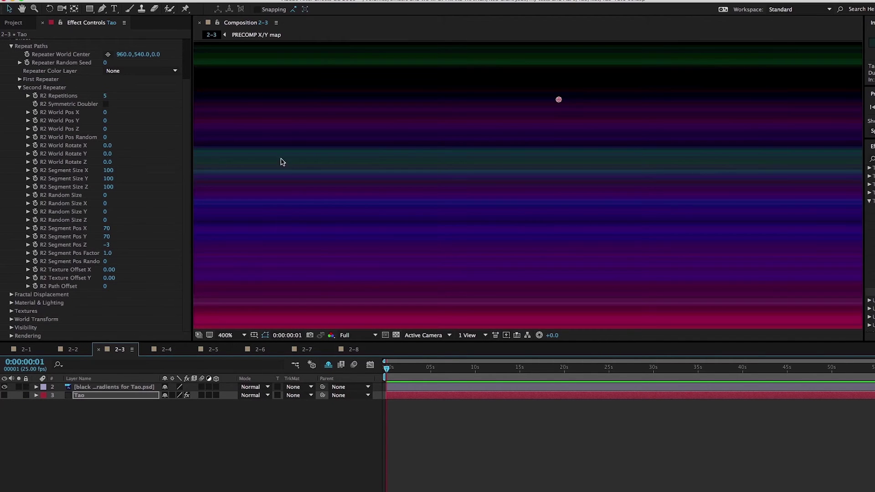
scroll(157, 141, "up", 3)
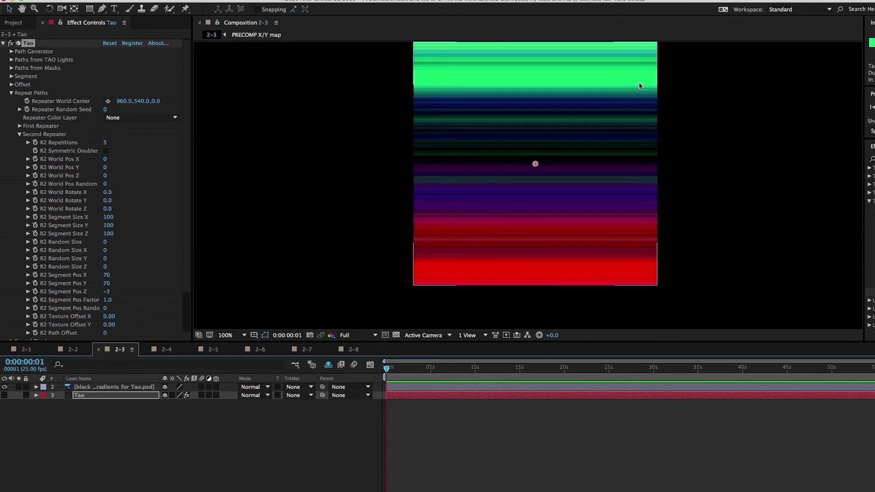
key("comma")
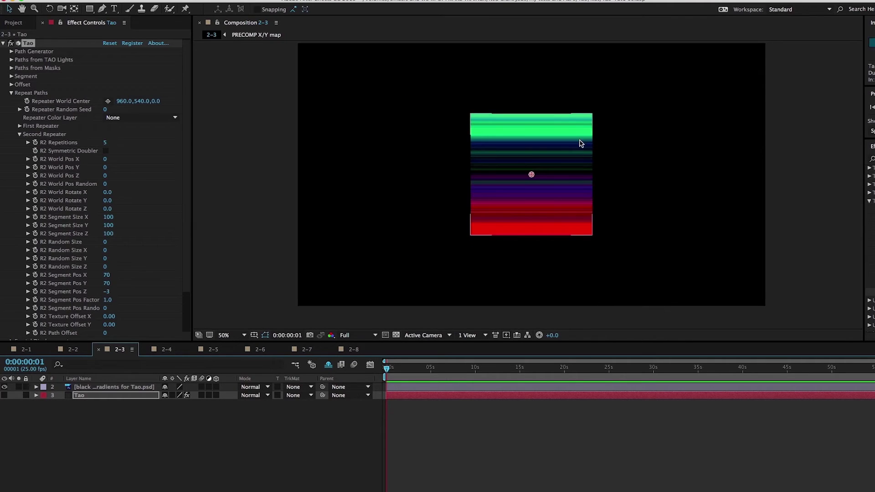
left_click(4, 395)
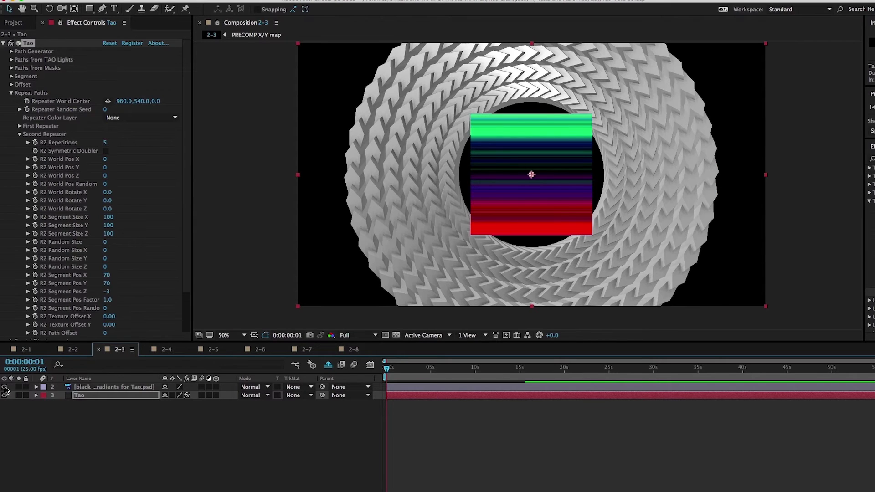
- Hide the gradients layer, colour the Tao rings from the gradients .psd, then open composition 2-4
left_click(4, 386)
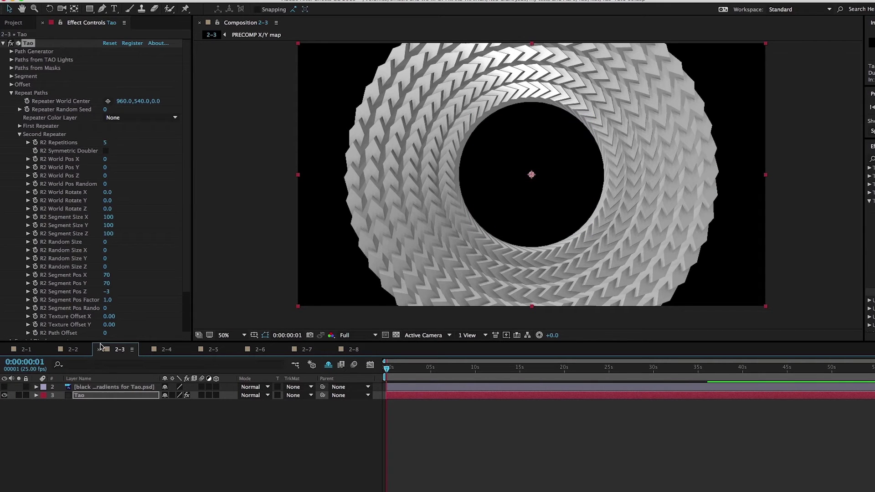
left_click(138, 118)
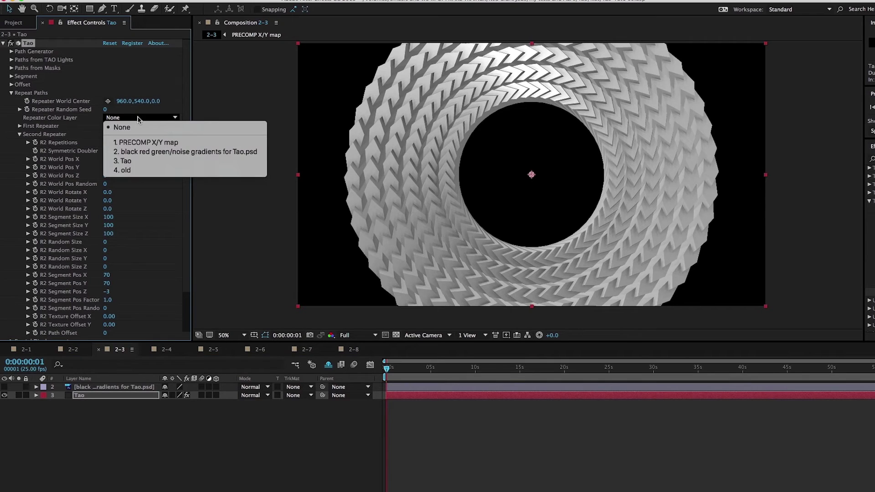
left_click(167, 153)
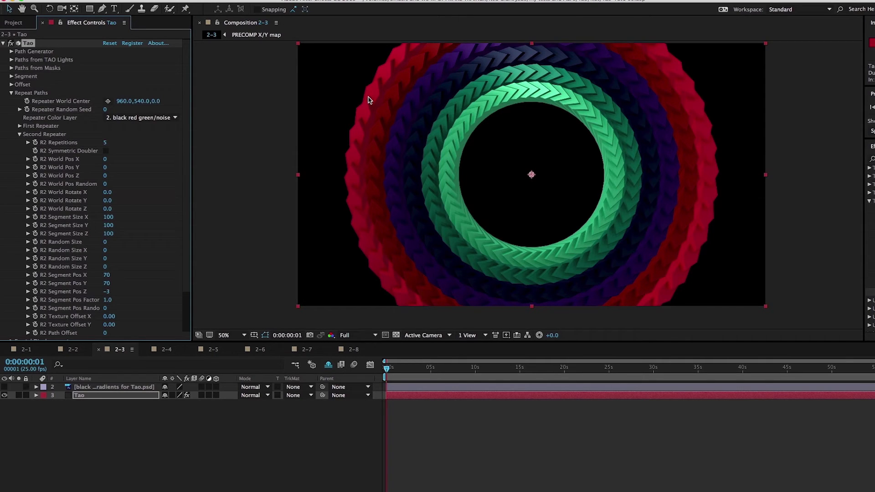
left_click(168, 350)
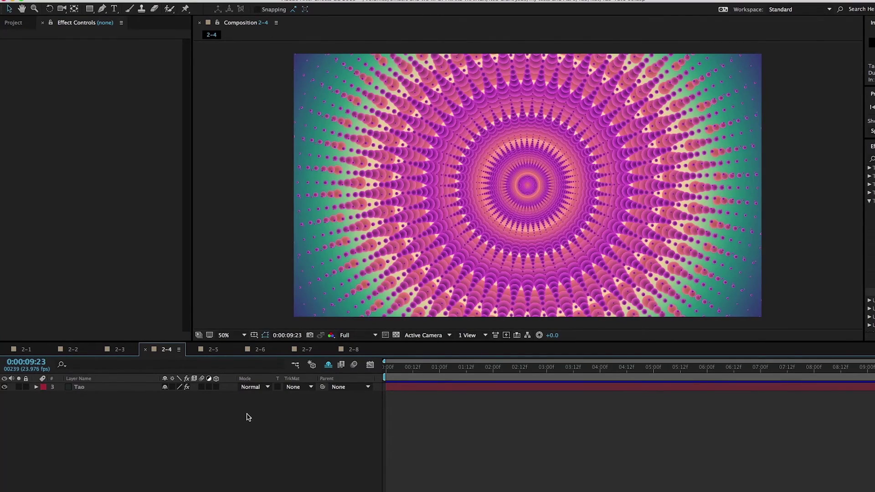
- Preview the 2-4 mandala, then stop at 0:00:06:23 with the Tao layer's effect settings shown
key("space")
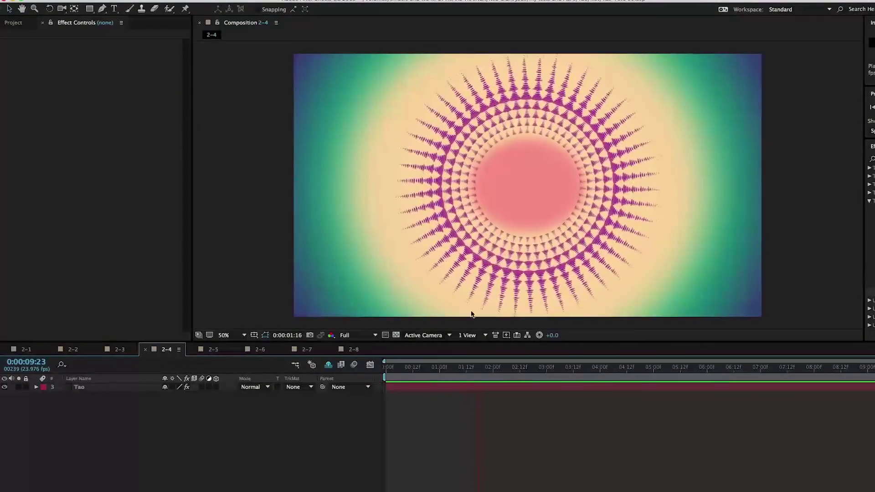
left_click(536, 367)
left_click(718, 367)
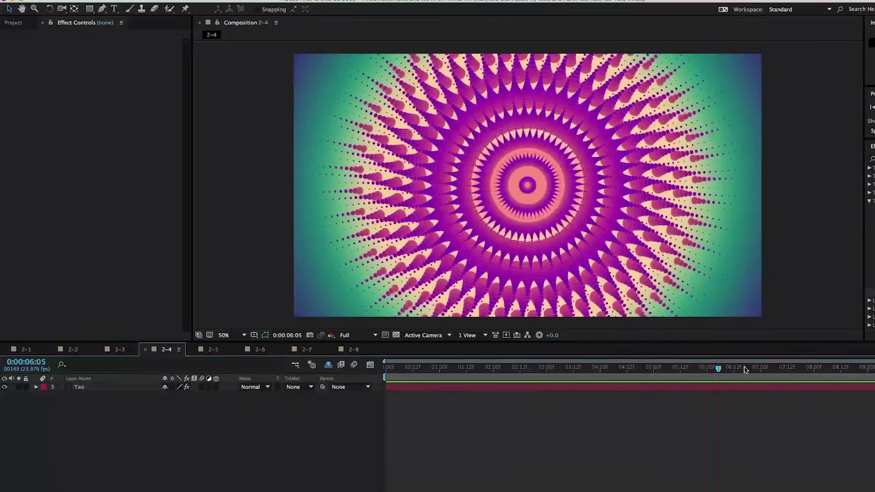
left_click(758, 367)
left_click(92, 388)
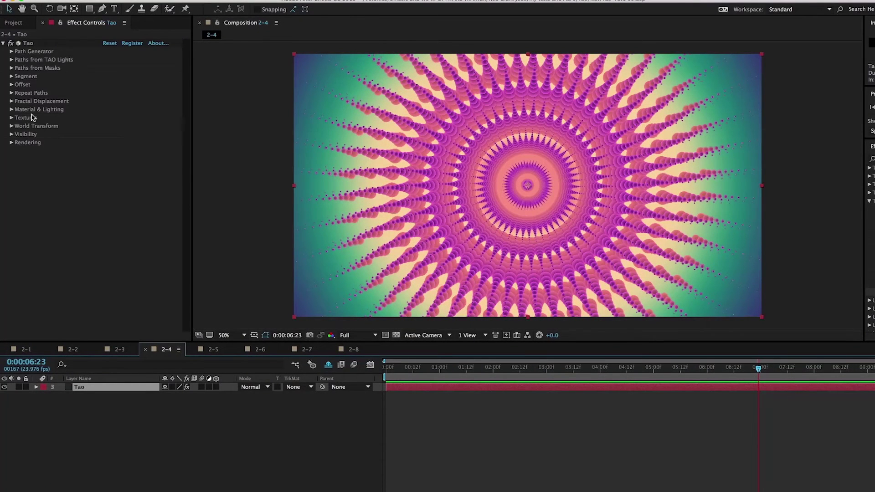
- Under Repeat Paths, set both Second and First Repeater Repetitions to 0
left_click(11, 92)
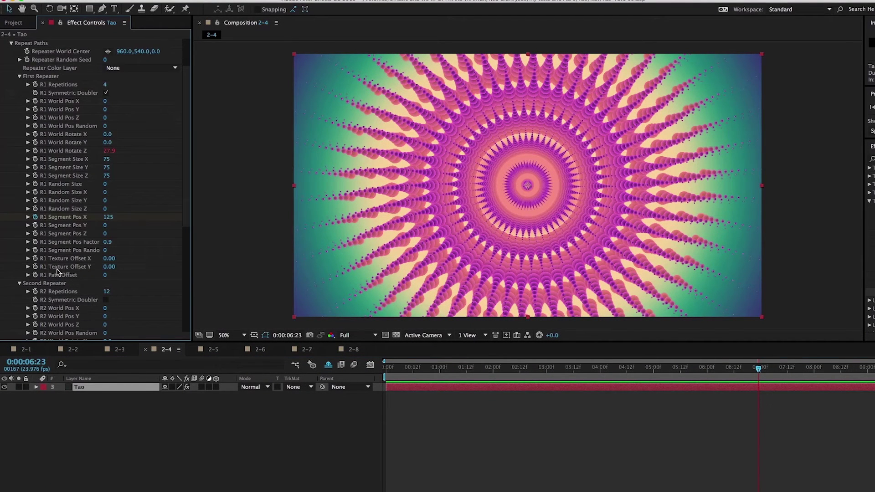
left_click(107, 291)
type("0")
left_click(20, 76)
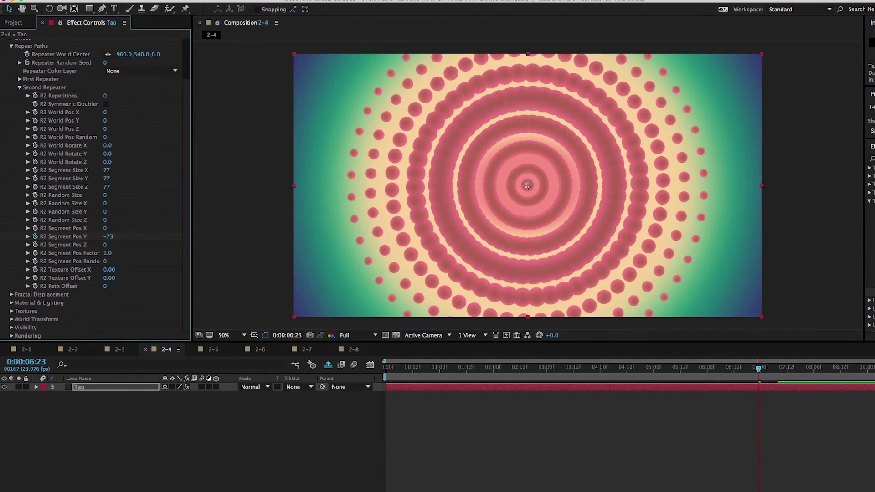
left_click(18, 80)
left_click(105, 87)
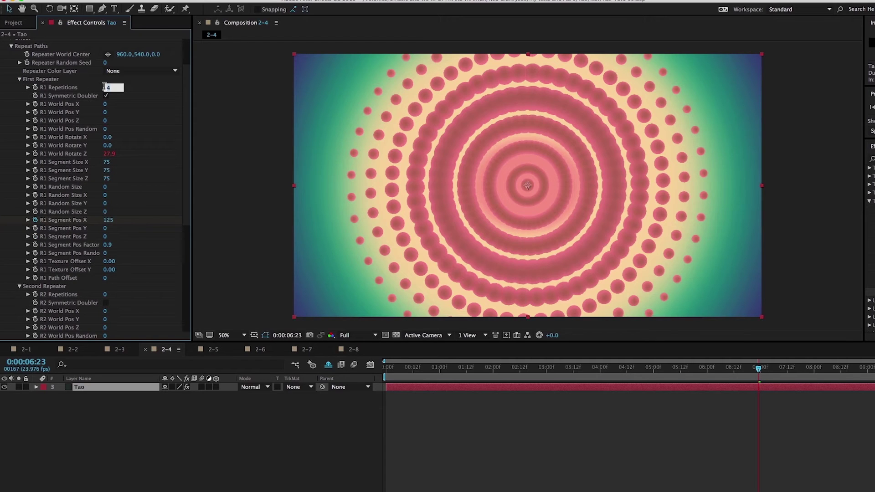
type("0")
key("Return")
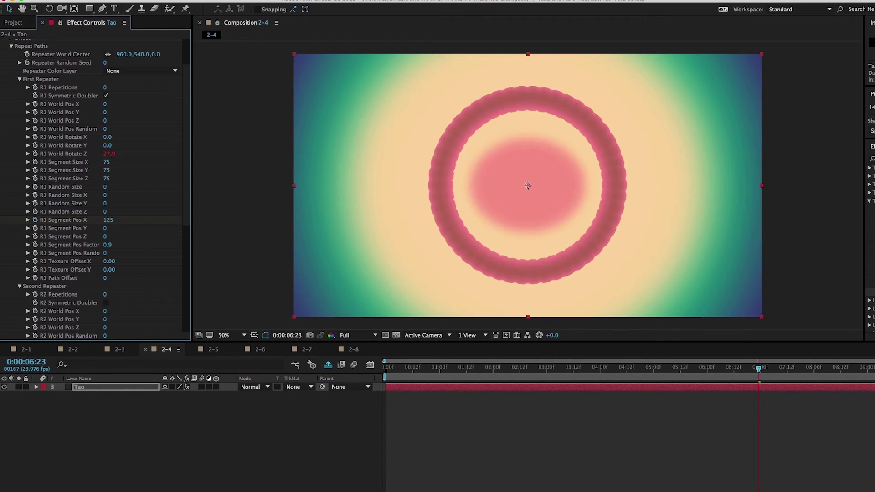
- Restore the First Repeater to 4 repetitions with Symmetric Doubler
left_click(106, 97)
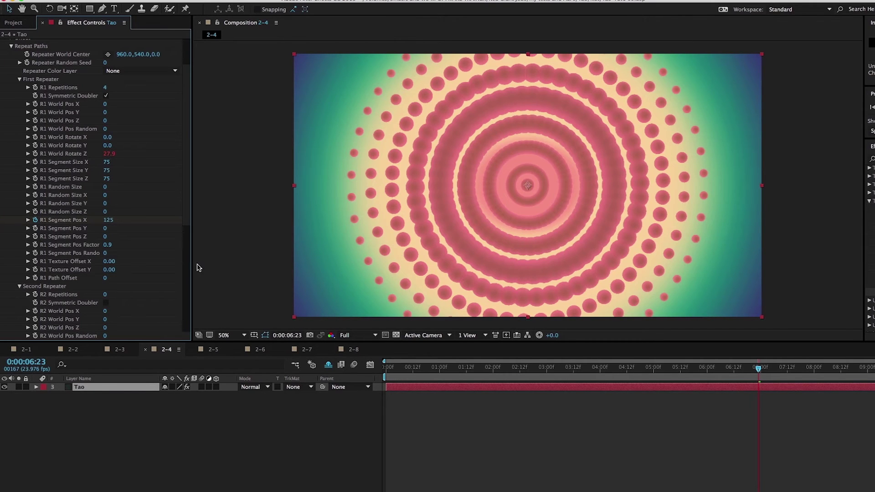
scroll(165, 250, "down", 3)
scroll(164, 250, "down", 3)
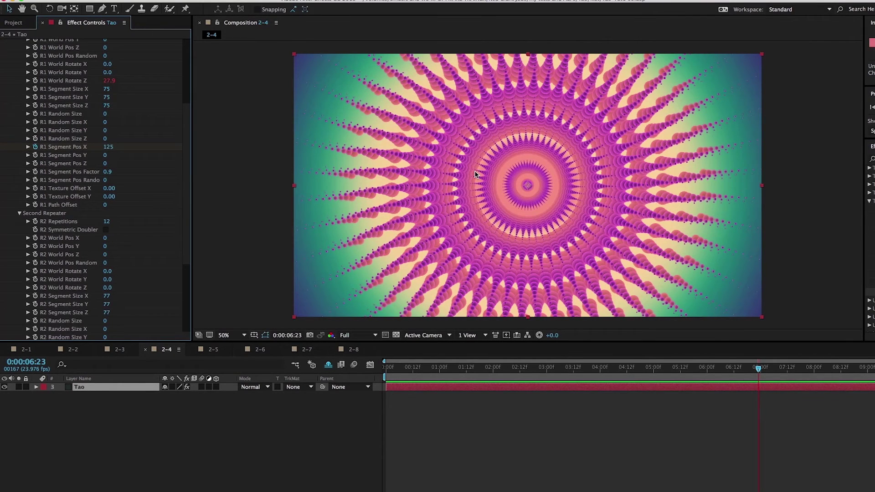
- Open composition 2-5, preview the tunnel, and view it through the ALT camera instead of Camera 1
left_click(213, 350)
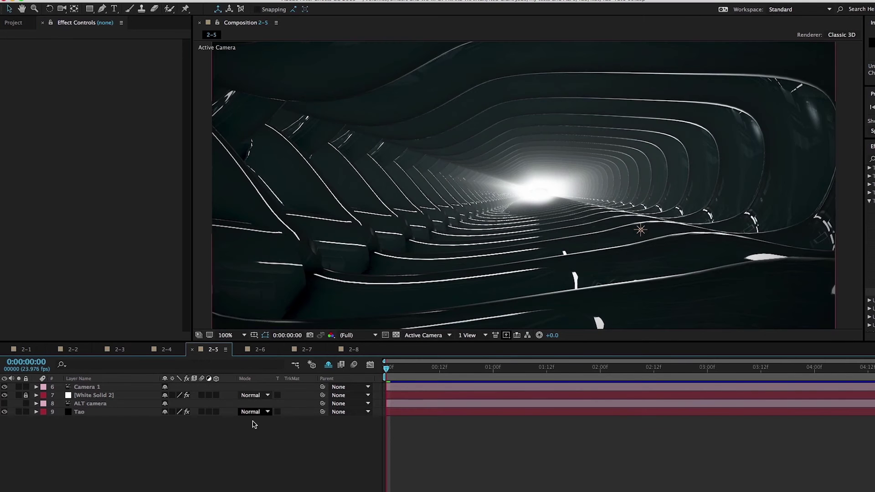
key("space")
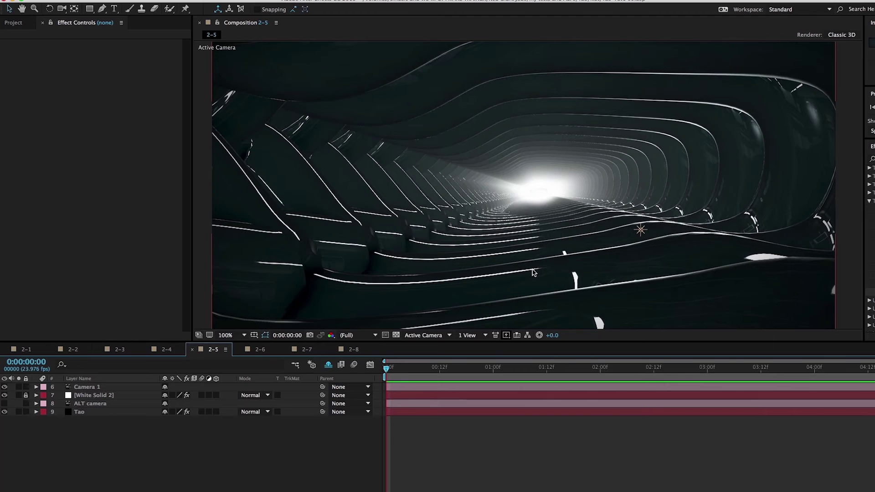
left_click(4, 387)
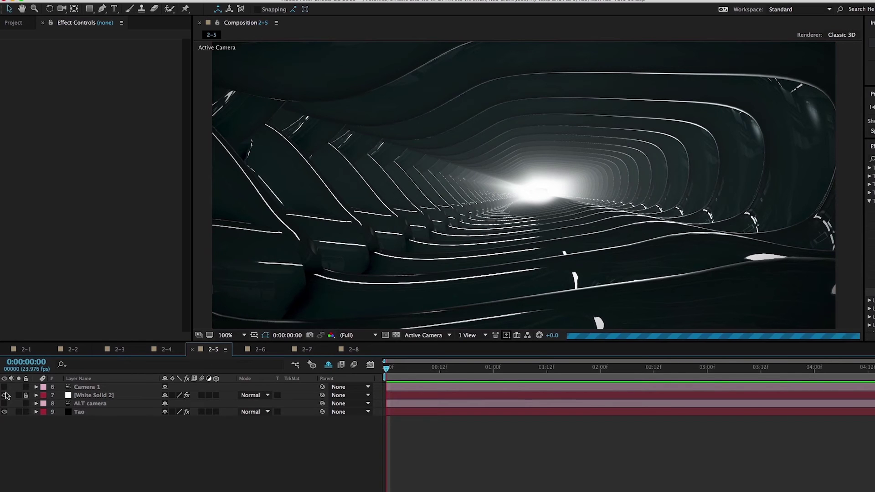
left_click(4, 403)
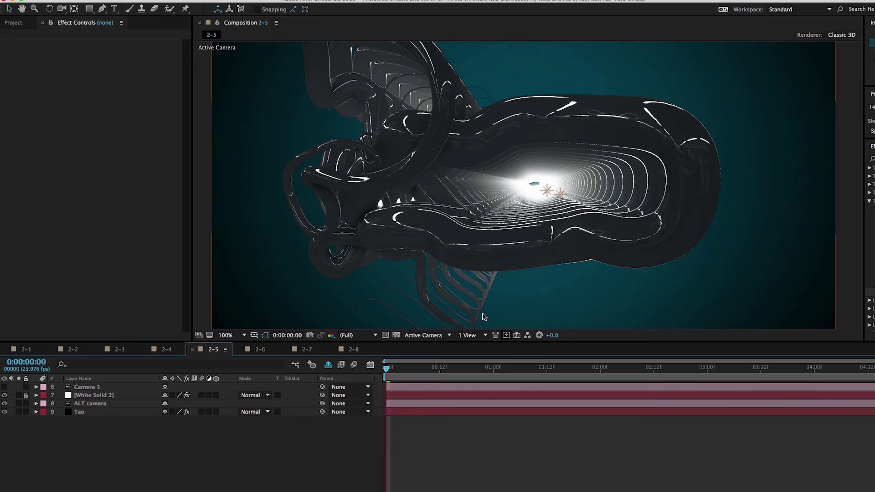
- Switch to composition 2-6, the yellow and orange 3D flower landscape
left_click(260, 349)
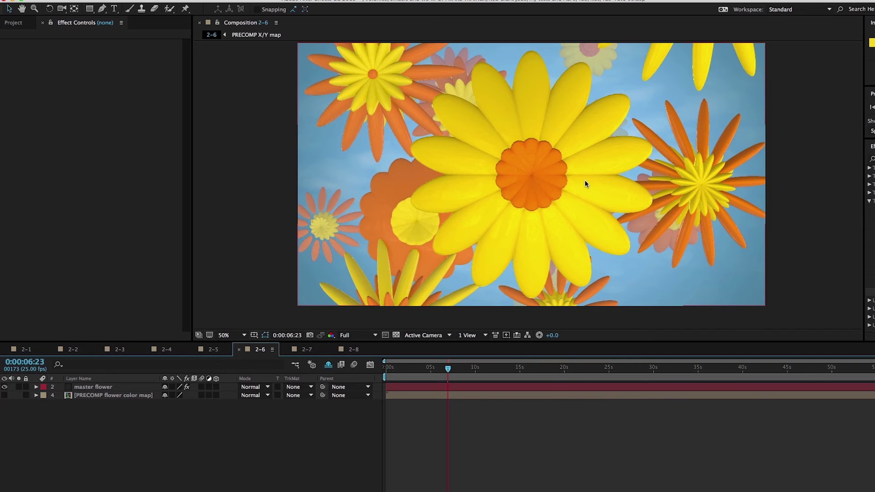
- Open composition 2-7 and, on the Tao - textures layer, collapse Segment to show Fractal Displacement
left_click(304, 350)
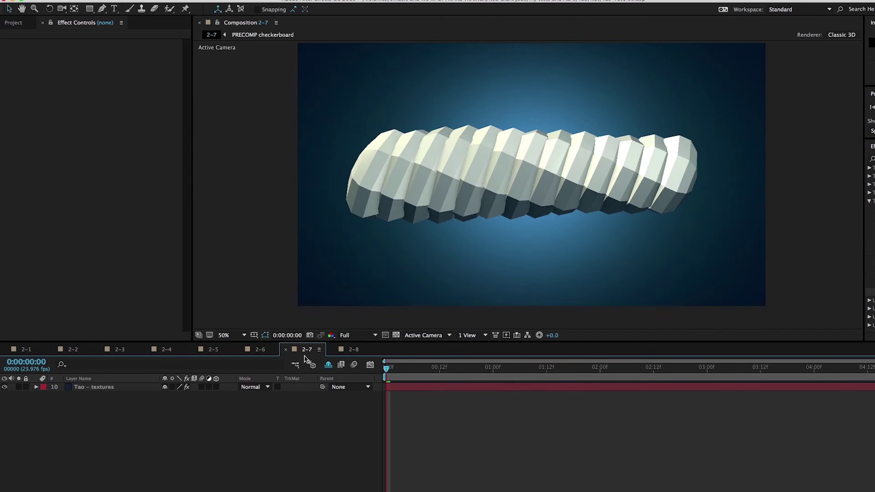
left_click(109, 388)
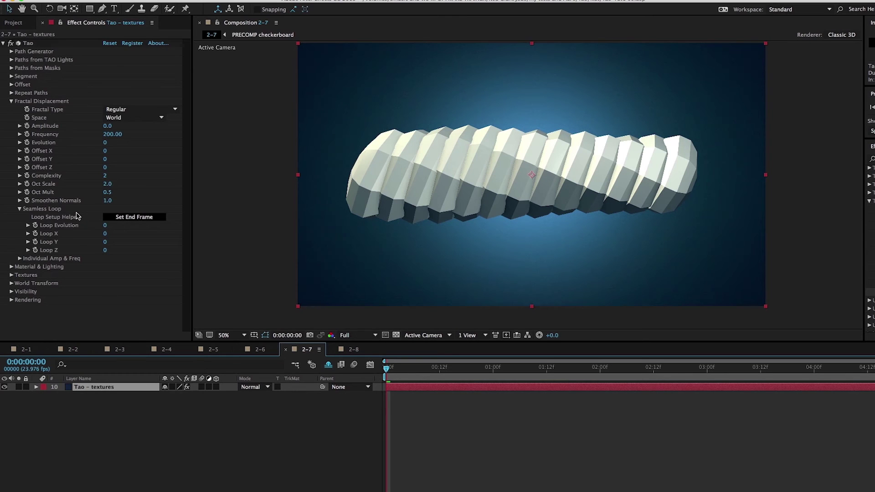
left_click(11, 76)
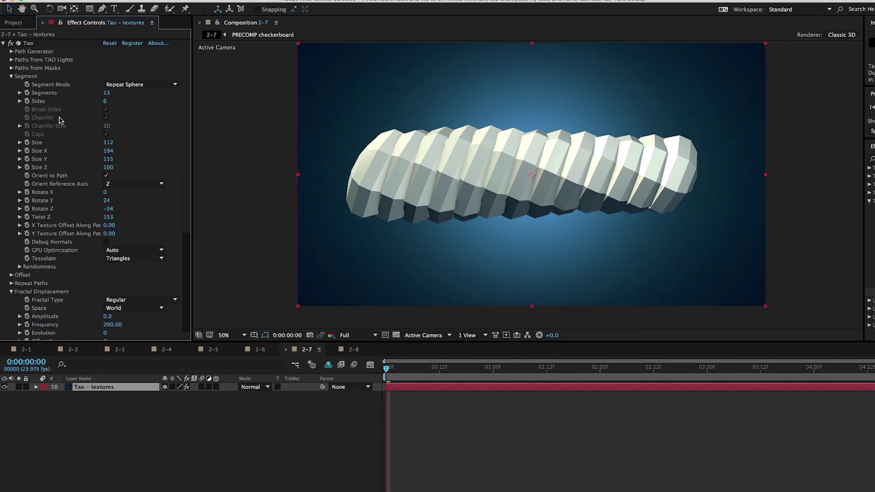
left_click(12, 51)
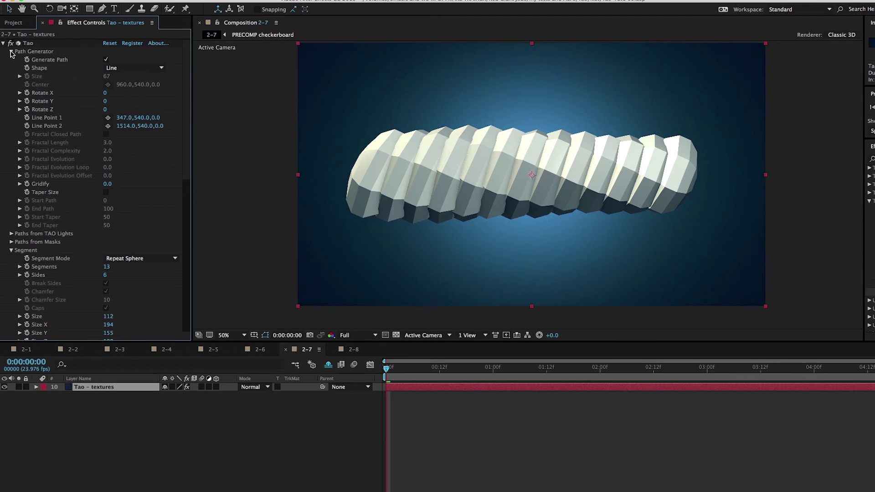
left_click(11, 52)
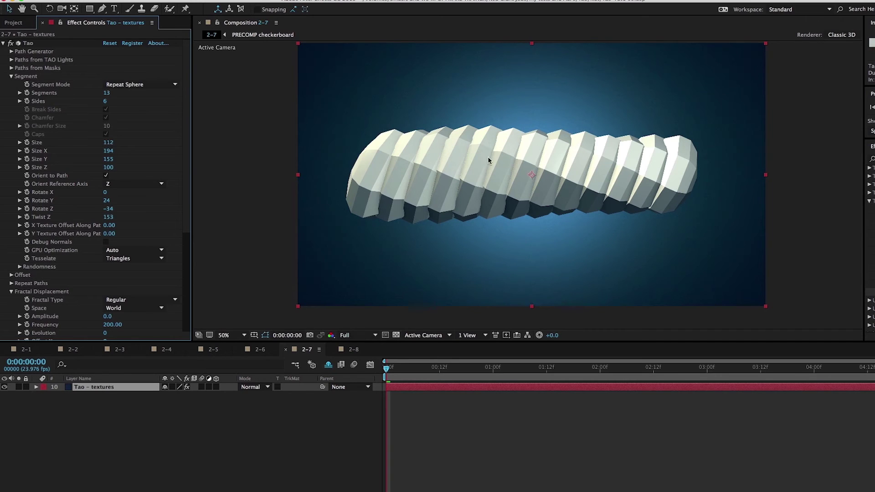
left_click(12, 76)
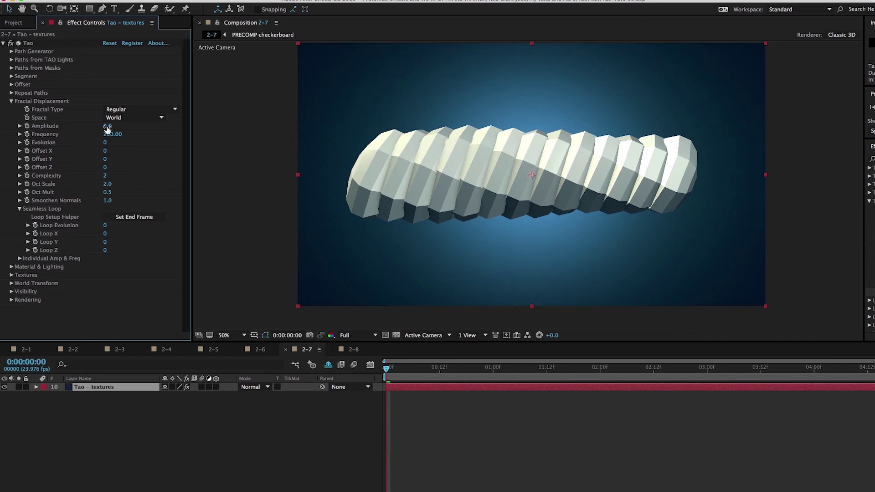
- Set Fractal Displacement Amplitude to 272 and Frequency to 252 for a jagged low-poly shape
left_click_drag(107, 126, 201, 149)
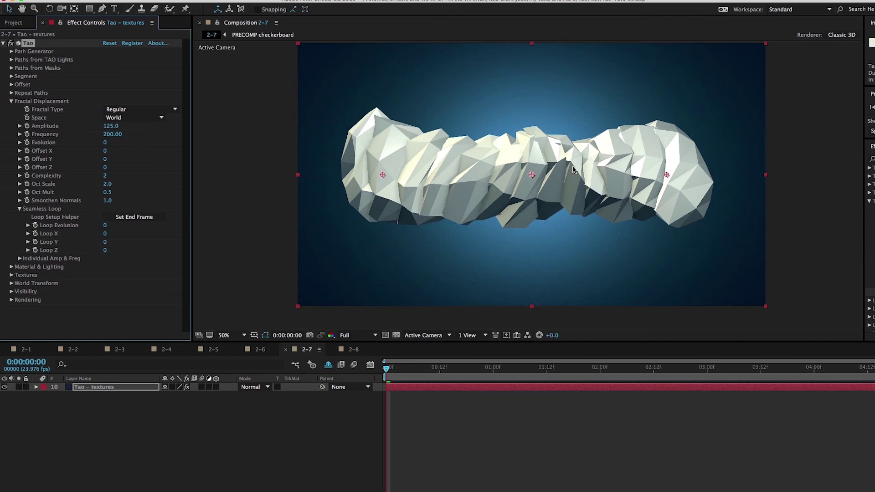
left_click(111, 126)
type("244")
key("Return")
mouse_move(183, 123)
left_mouse_down()
mouse_move(296, 122)
mouse_move(189, 139)
left_mouse_up()
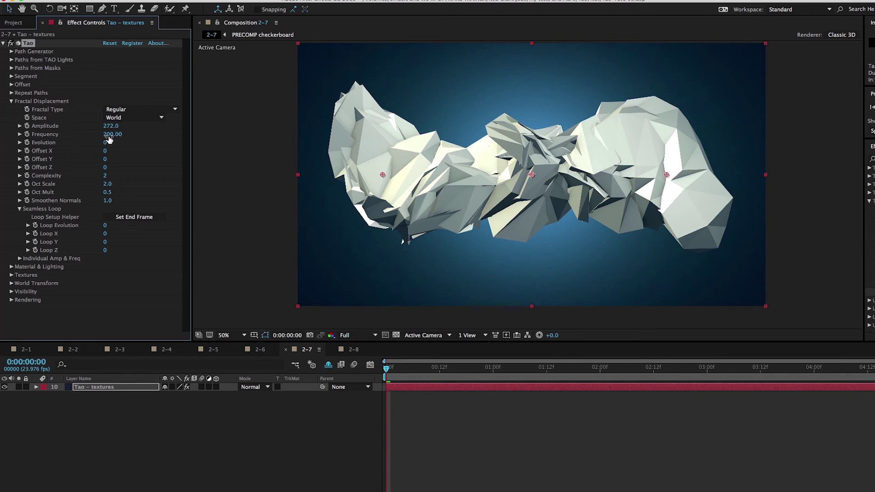
left_click_drag(109, 138, 246, 135)
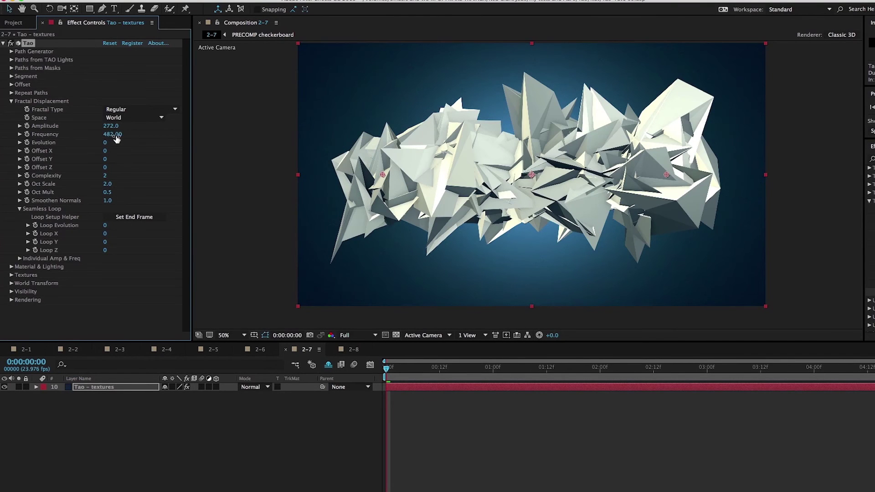
left_click_drag(115, 138, 142, 138)
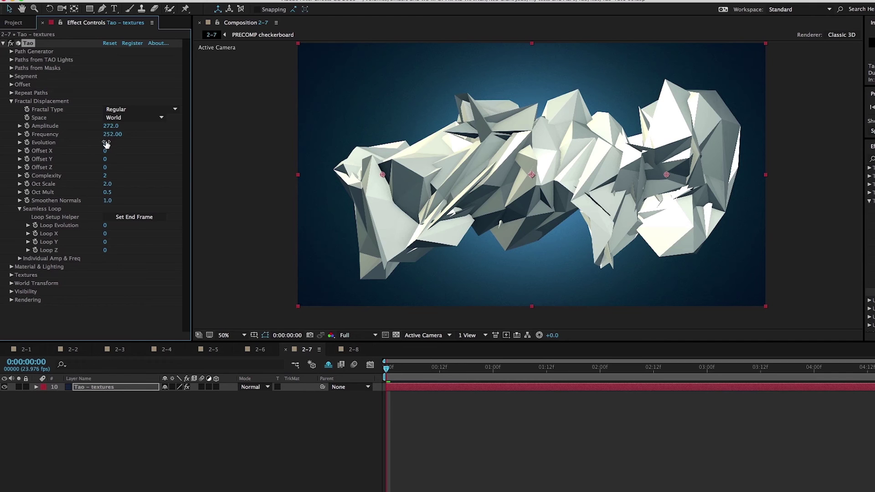
left_click_drag(116, 143, 253, 151)
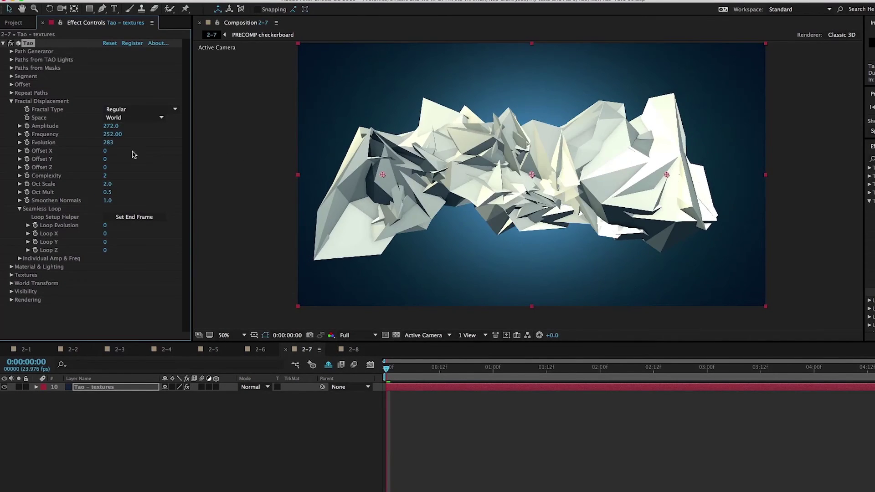
mouse_move(110, 150)
left_mouse_down()
mouse_move(246, 159)
mouse_move(105, 156)
left_mouse_up()
left_click(104, 153)
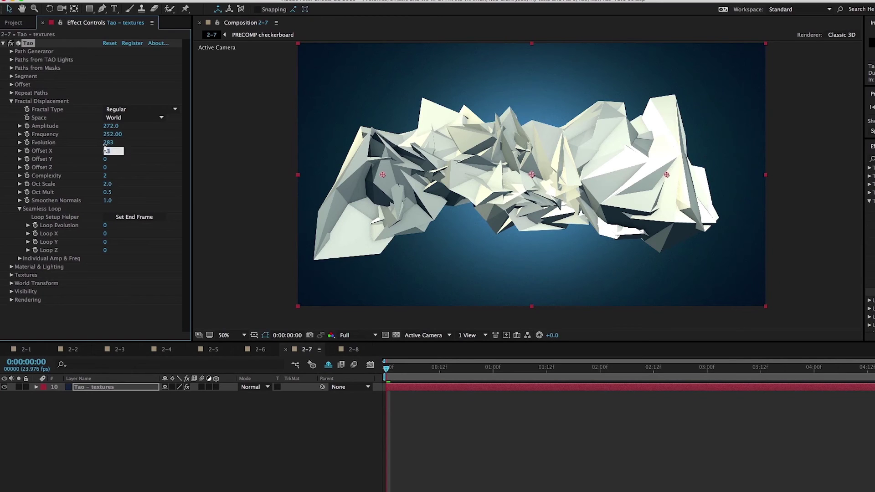
type("0")
key("Return")
left_click(108, 142)
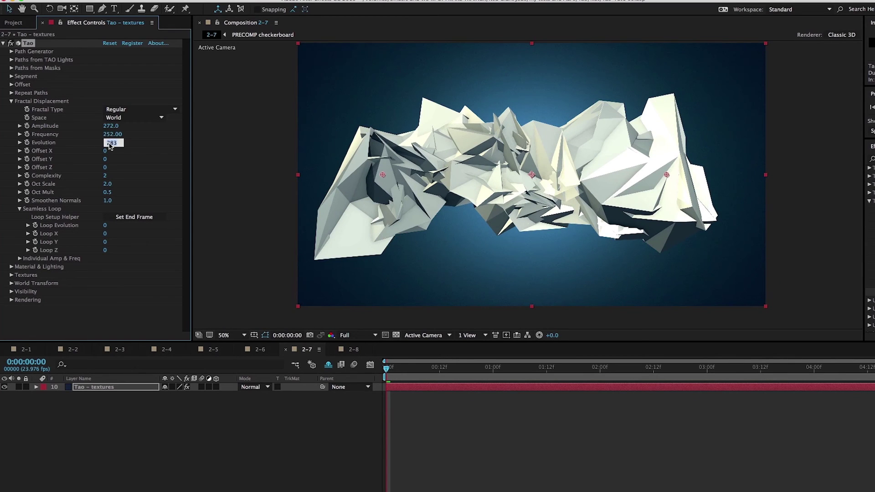
type("0")
key("Return")
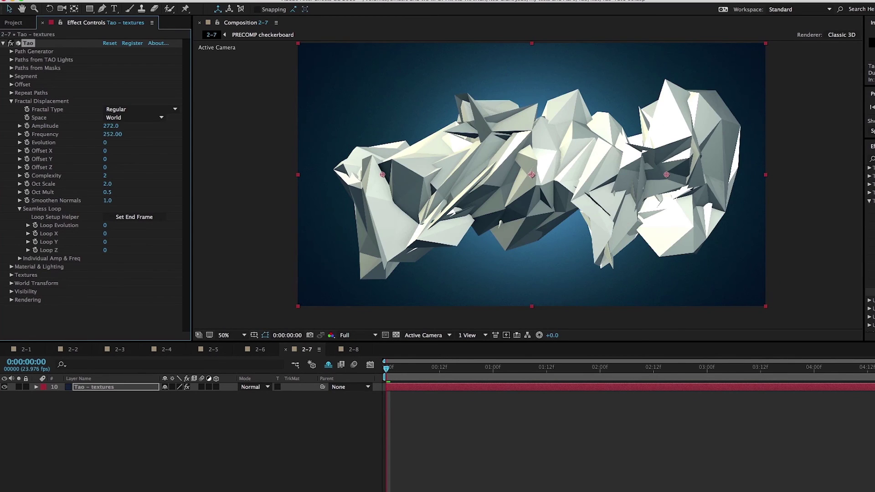
left_click(27, 143)
- At the last frame, key Evolution to 541 and set the loop end frame there
key("End")
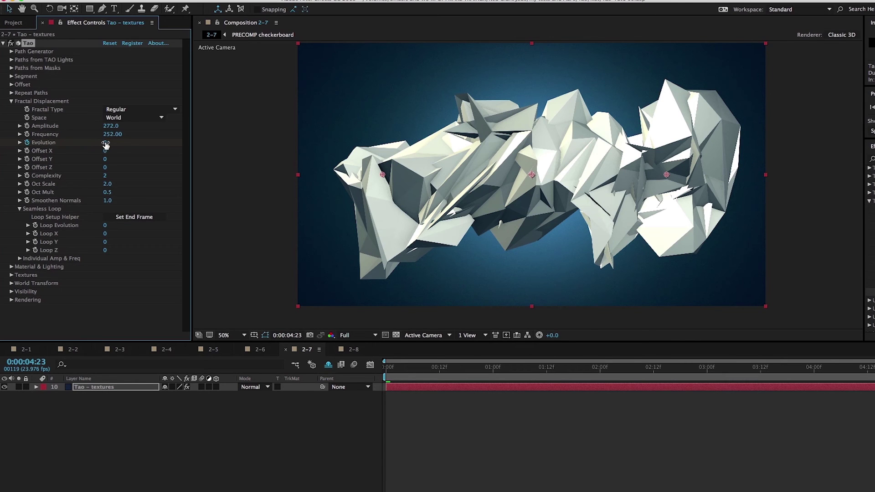
left_click_drag(105, 143, 384, 174)
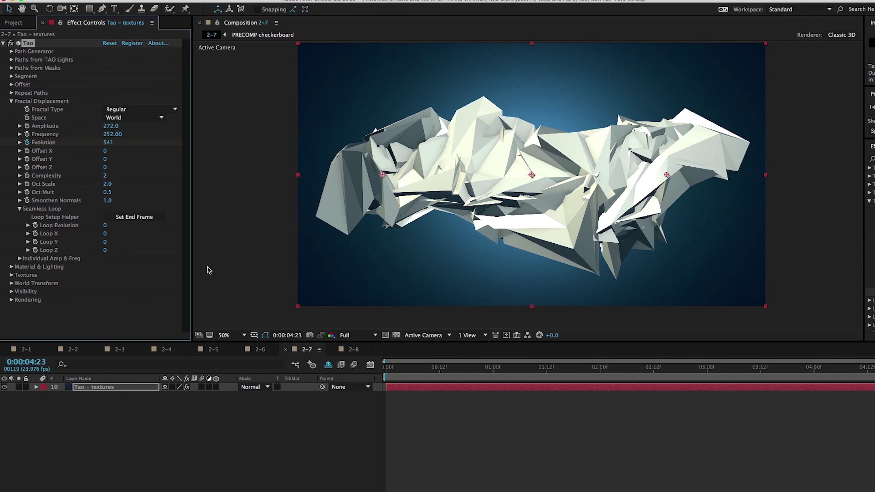
left_click(134, 222)
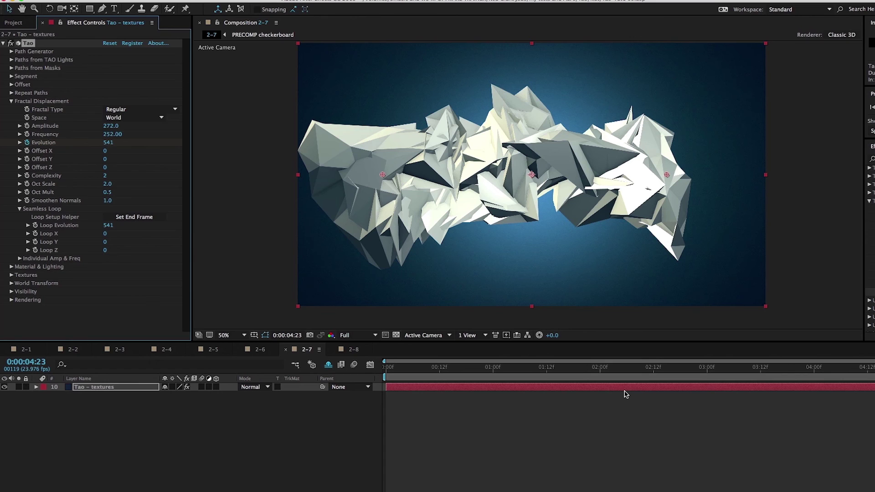
key("Home")
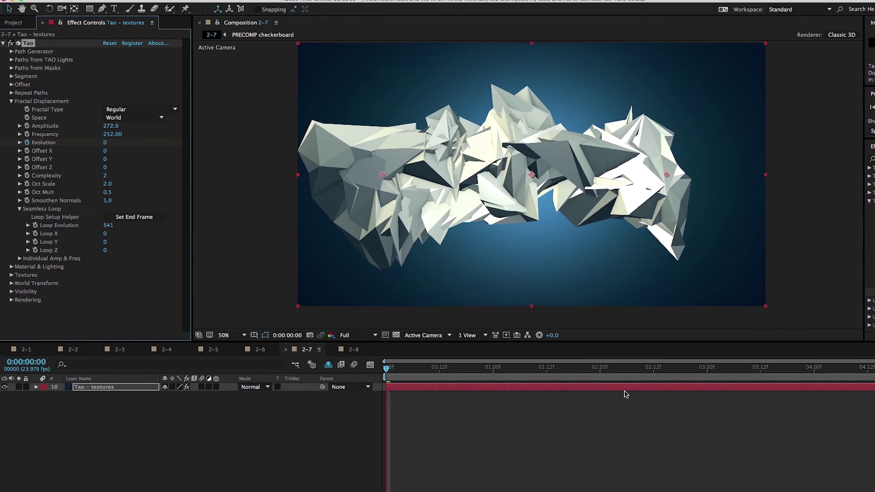
key("End")
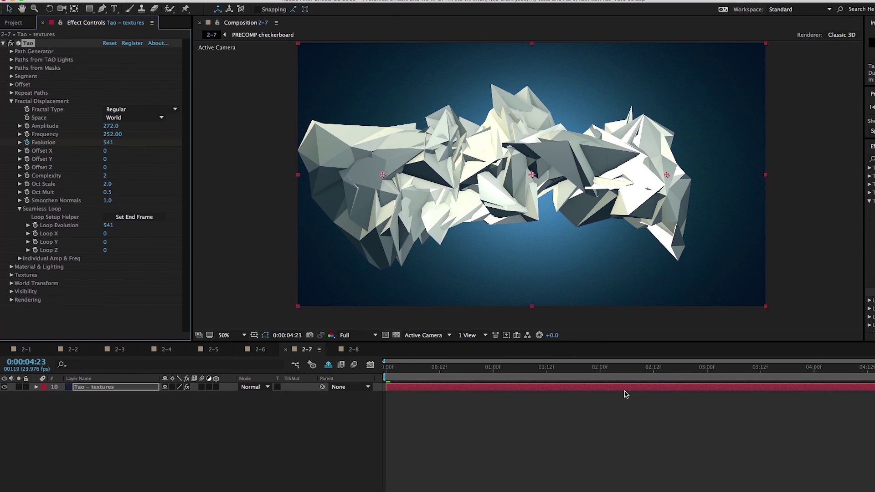
- Move the Tao – textures layer's last Evolution keyframe to 0:00:05:00
left_click(628, 390)
key("u")
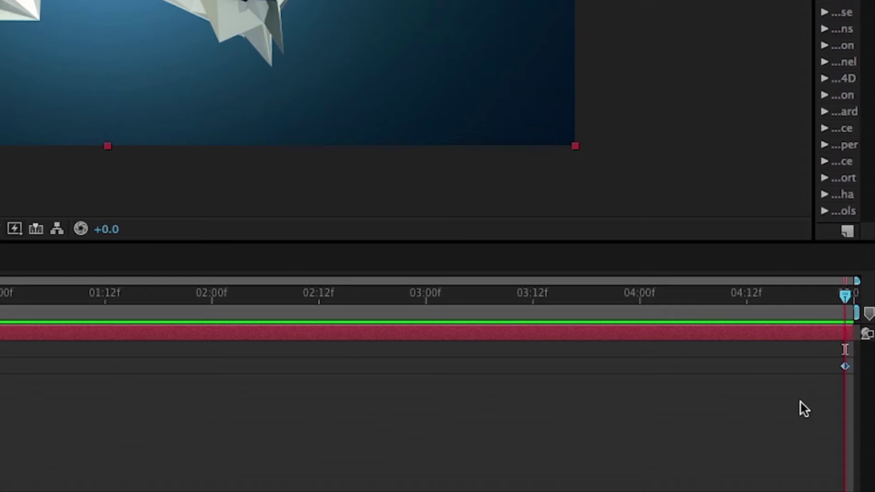
mouse_move(843, 368)
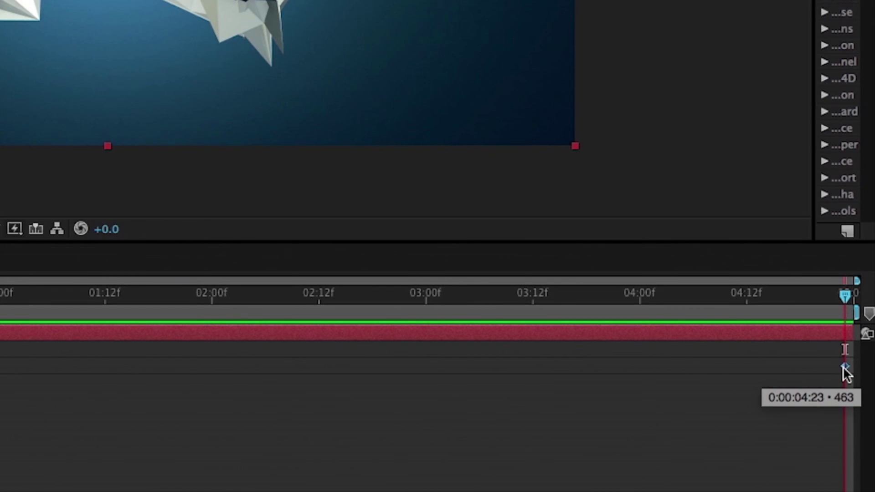
left_click_drag(843, 368, 852, 373)
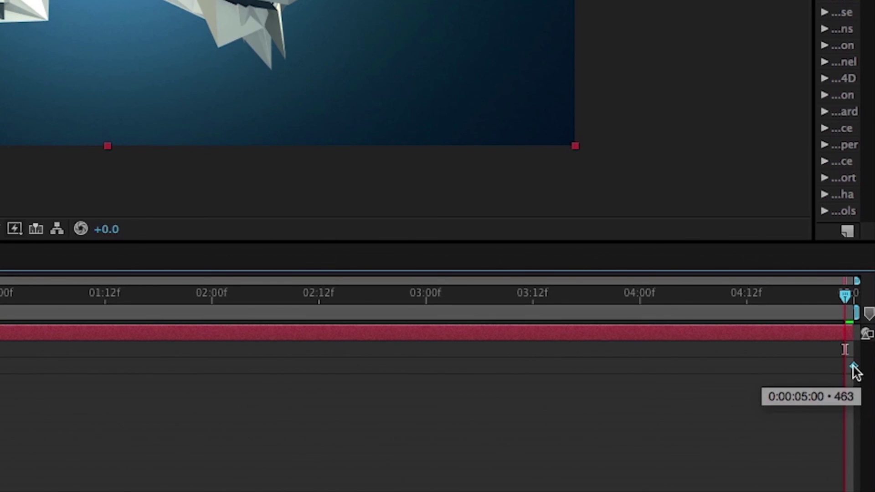
- Preview the seamless loop, then switch to composition 2-8
key("space")
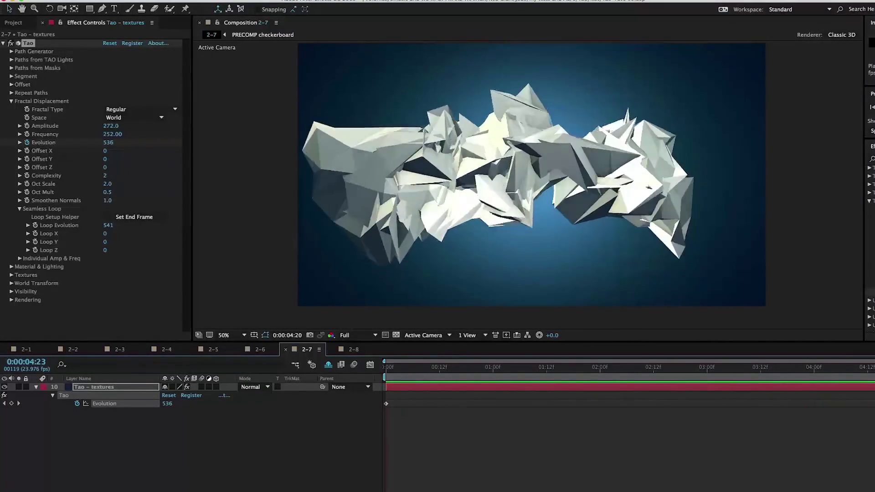
left_click(551, 395)
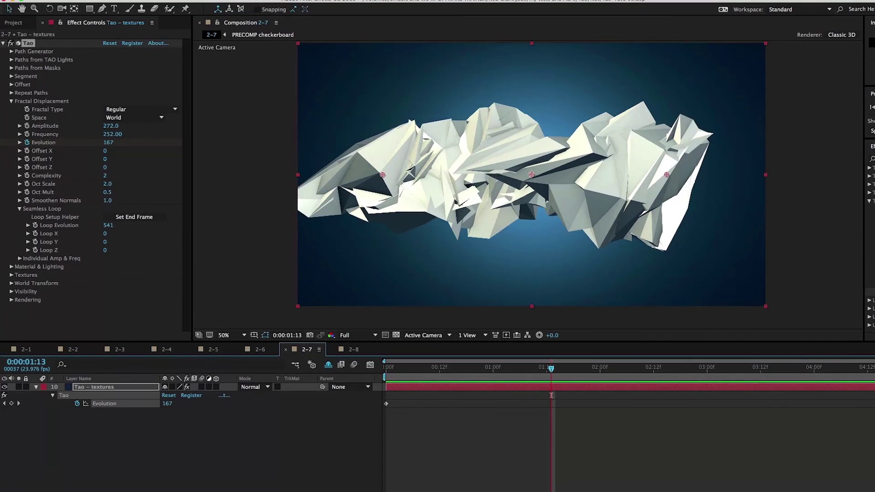
left_click(351, 350)
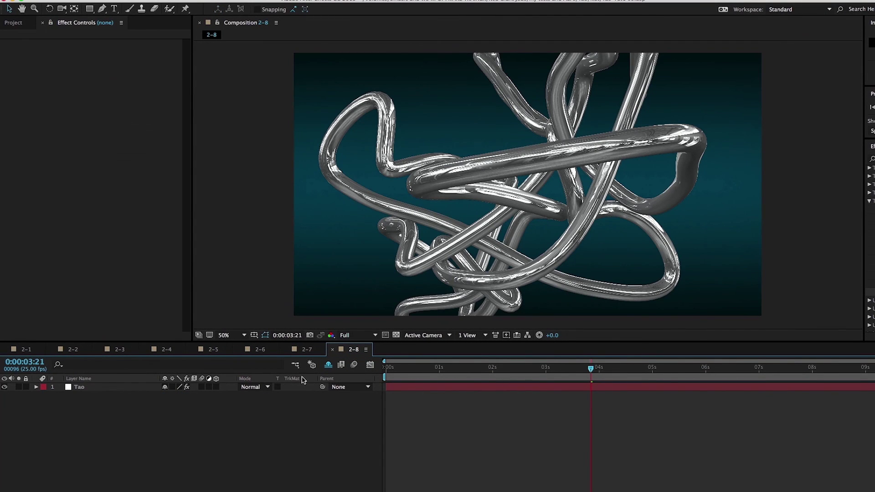
- On the Tao layer's Path Generator, raise Gridify to 12.1 for blocky right-angled pipes
left_click(97, 388)
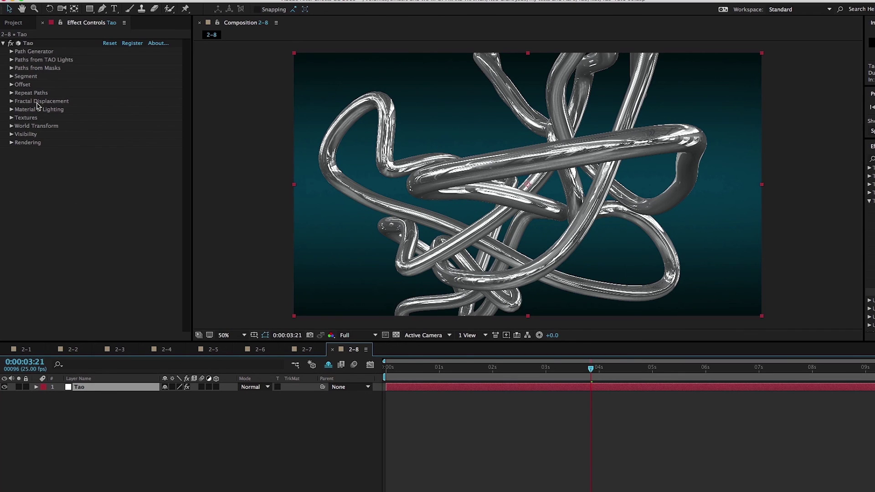
left_click(11, 52)
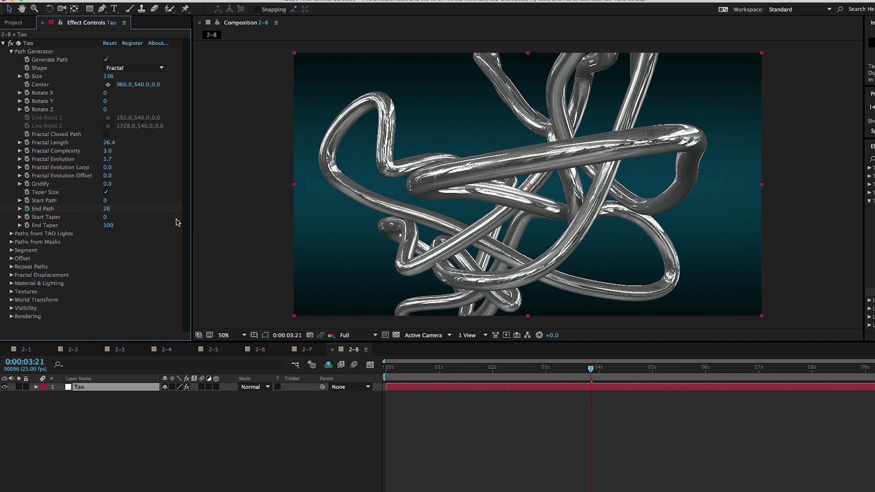
left_click_drag(108, 185, 161, 185)
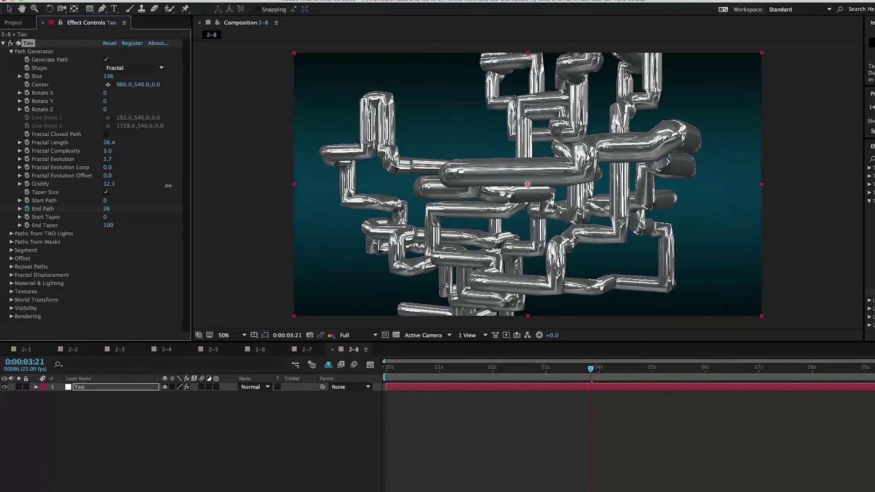
- Raise Path Generator Gridify to exactly 60 and preview the dense right-angled chrome pipes
left_click_drag(168, 185, 238, 186)
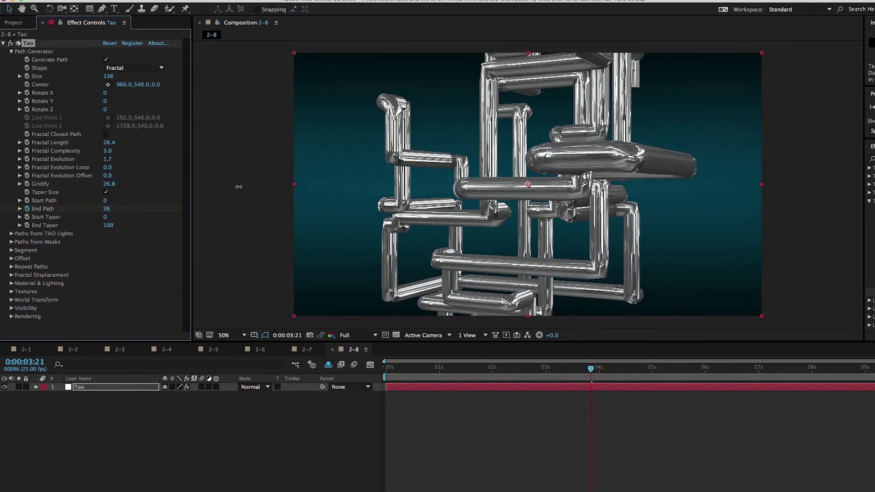
left_click(109, 184)
type("60")
key("Return")
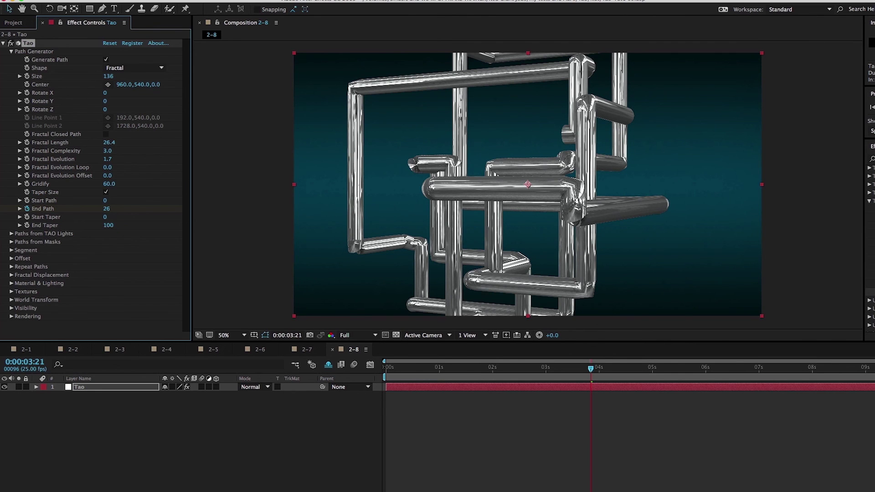
key("space")
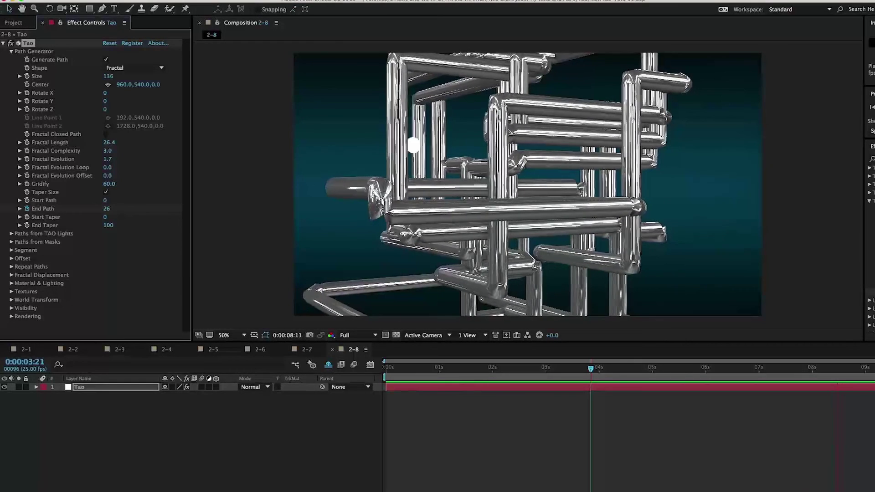
key("space")
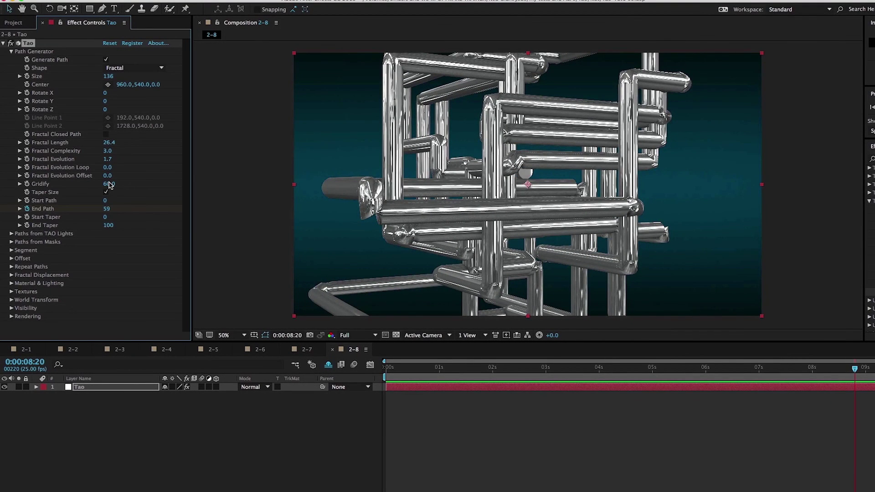